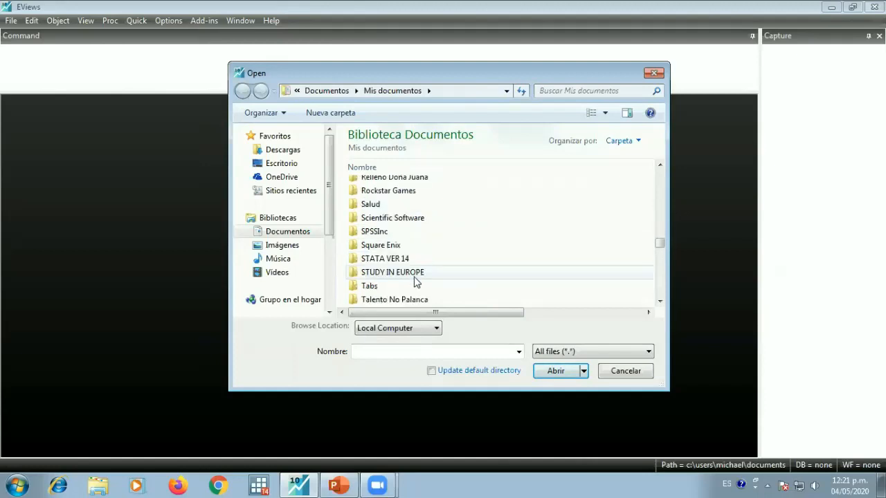
Open the data dowjones Excel file from STATA VER 14 > M&S Research Hub > Time Series > ARCH & GARCH.
double_click(414, 259)
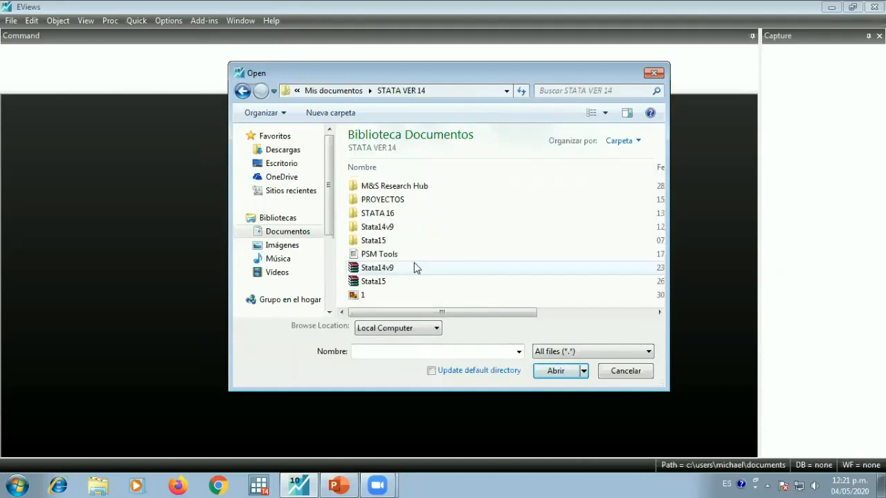
double_click(445, 188)
scroll(445, 189, down, 3)
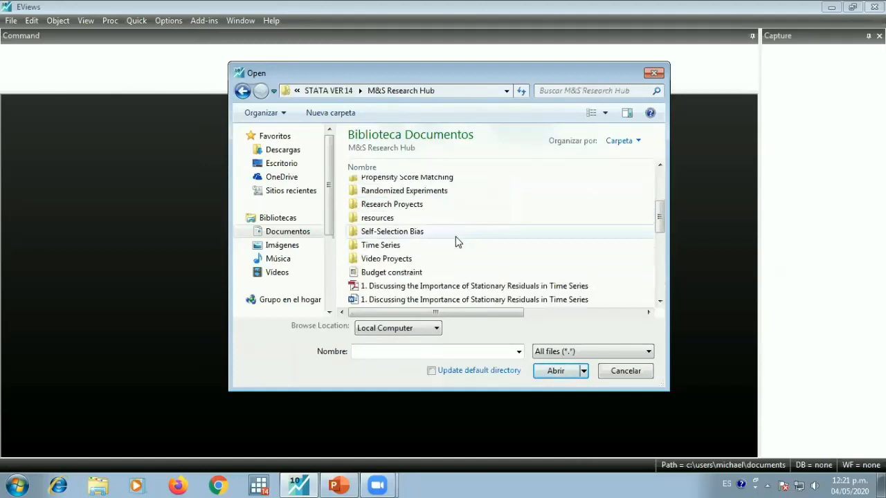
scroll(451, 250, up, 1)
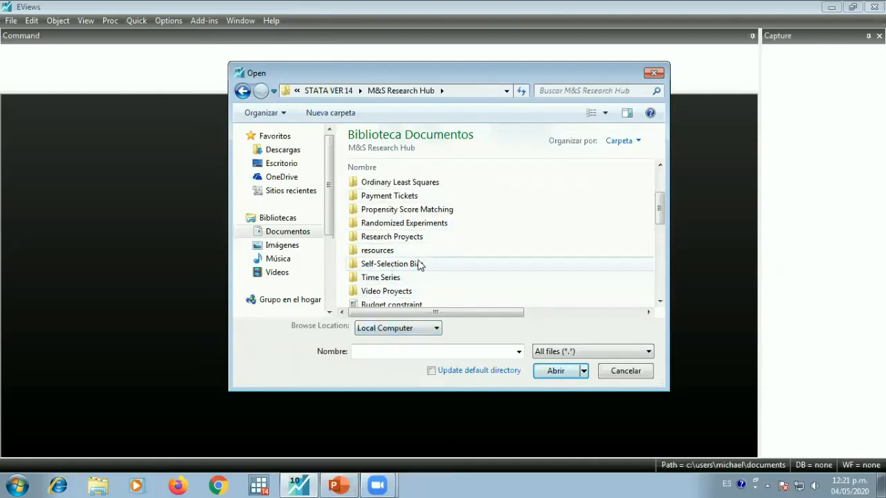
click(396, 280)
double_click(396, 280)
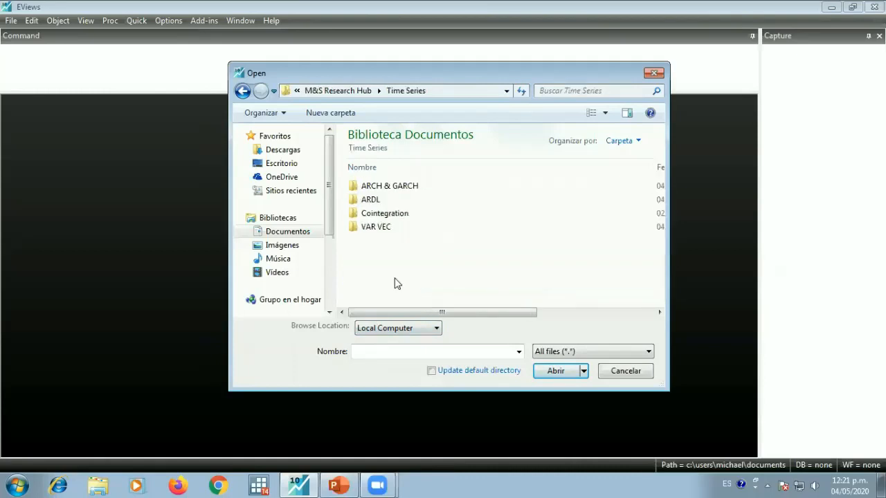
click(390, 192)
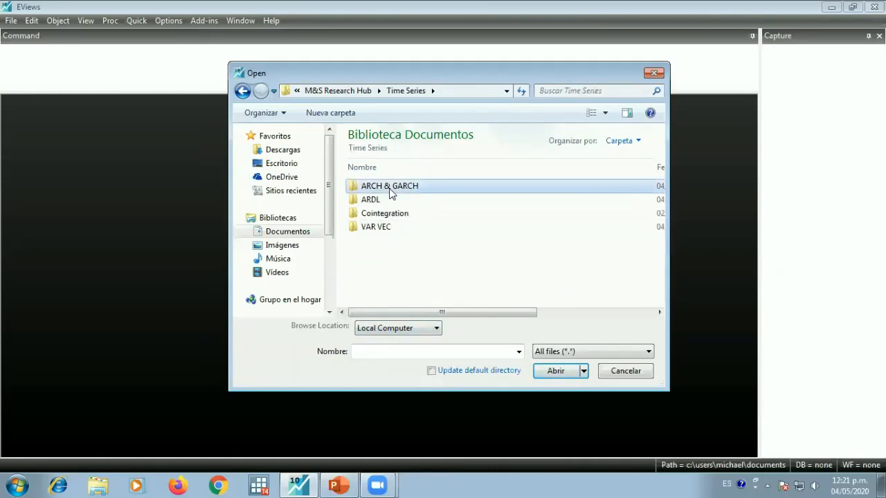
double_click(409, 187)
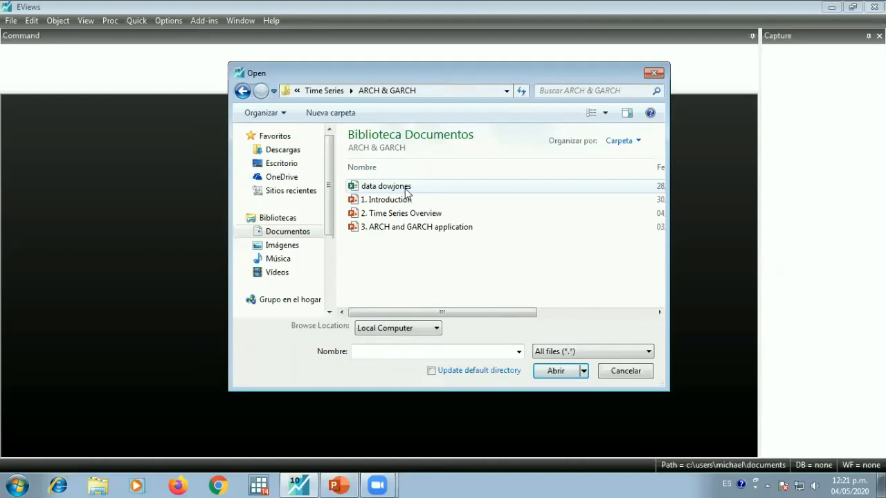
double_click(396, 192)
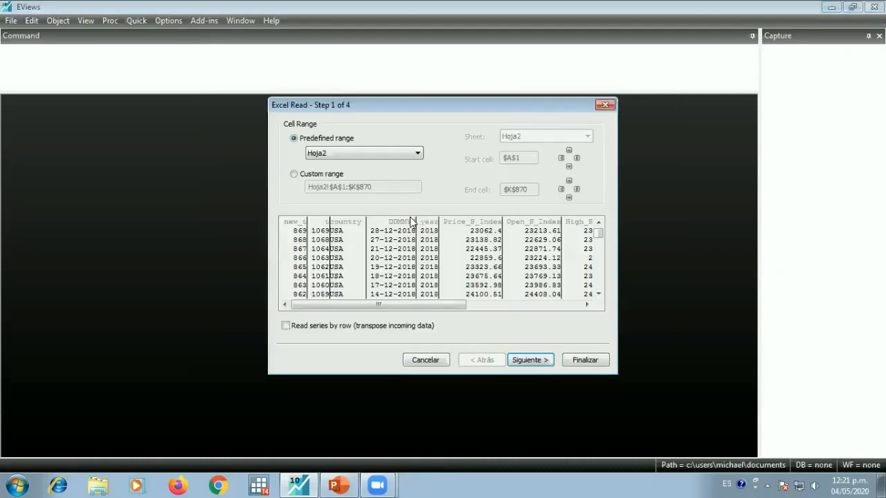
Import the Hoja2 range with one header line of names into a new workfile dated by the ddmmyy series.
click(524, 360)
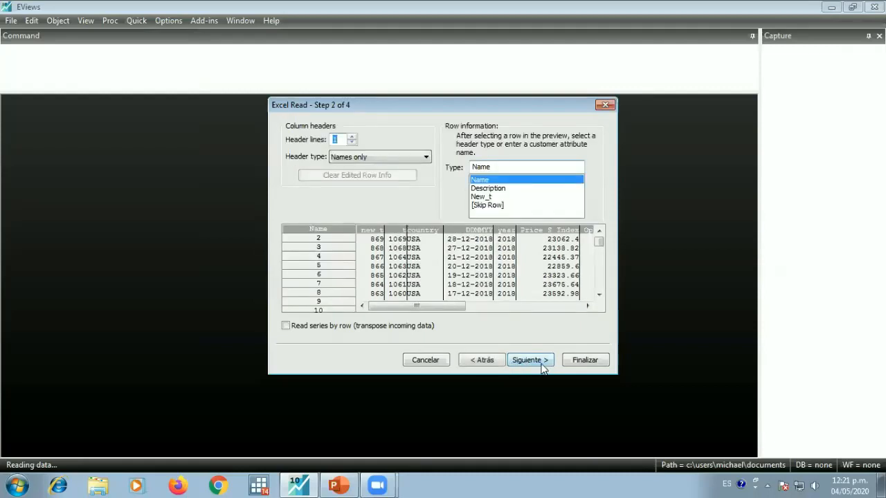
click(542, 365)
click(529, 361)
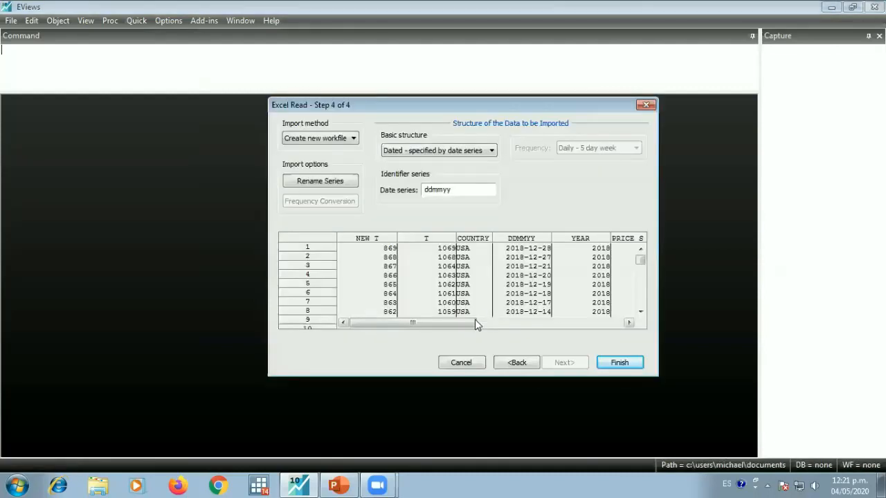
click(636, 360)
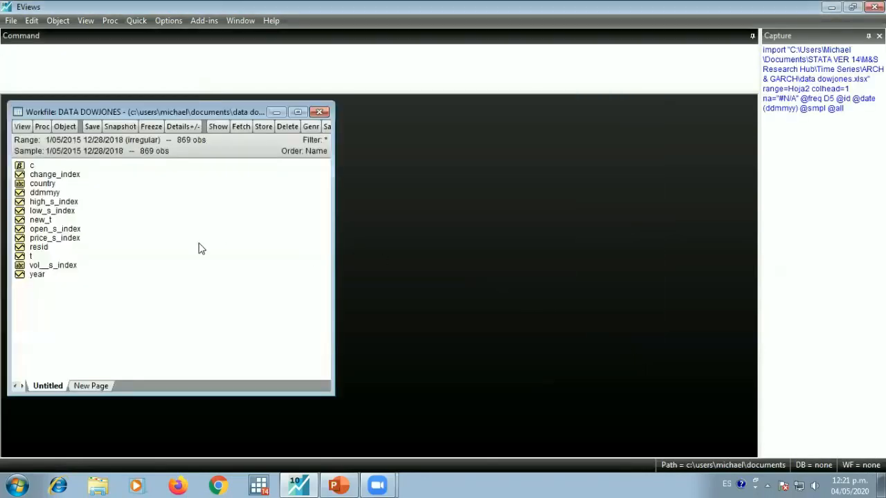
Open the price_s_index series, enlarge its window and place it next to the workfile's variable list.
double_click(55, 237)
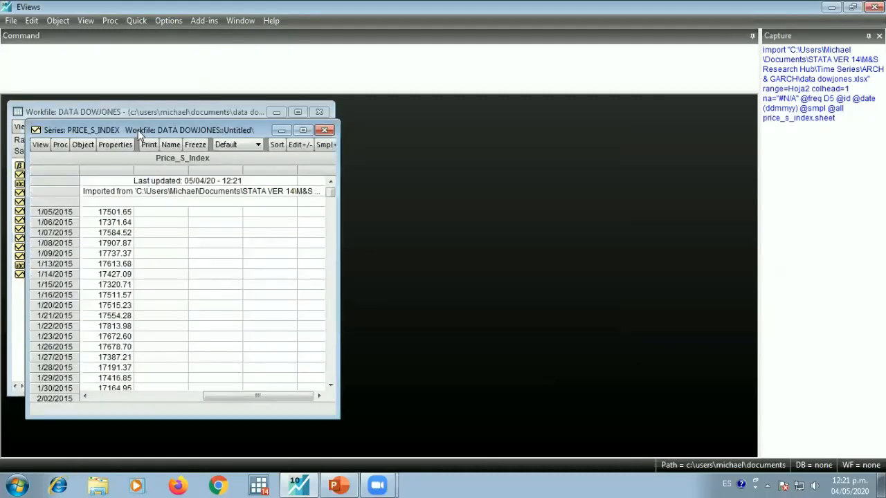
drag(137, 130, 490, 123)
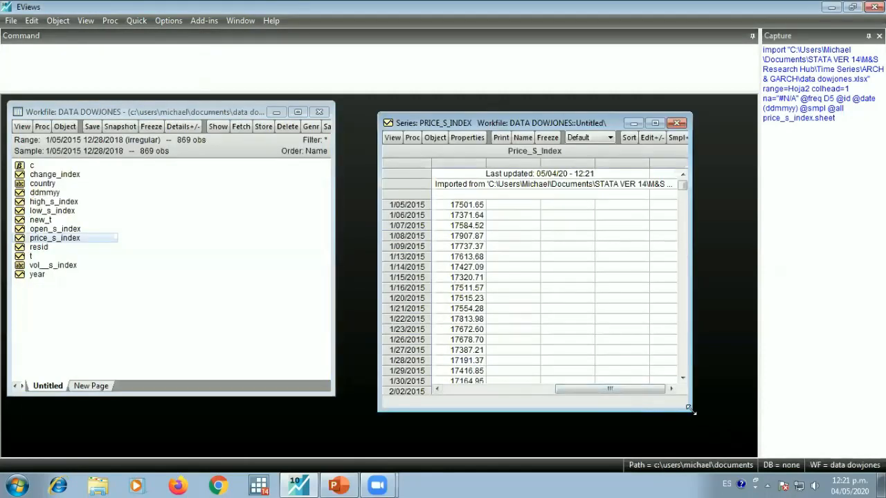
drag(753, 453, 755, 455)
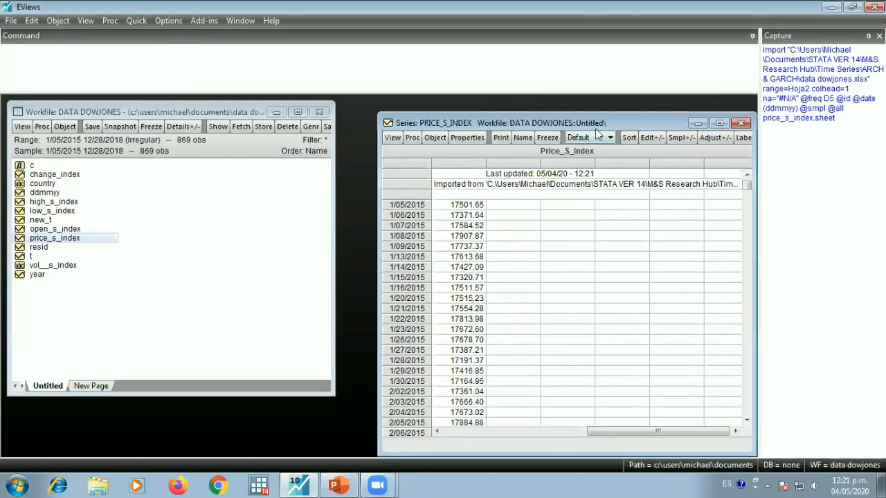
drag(611, 126, 511, 99)
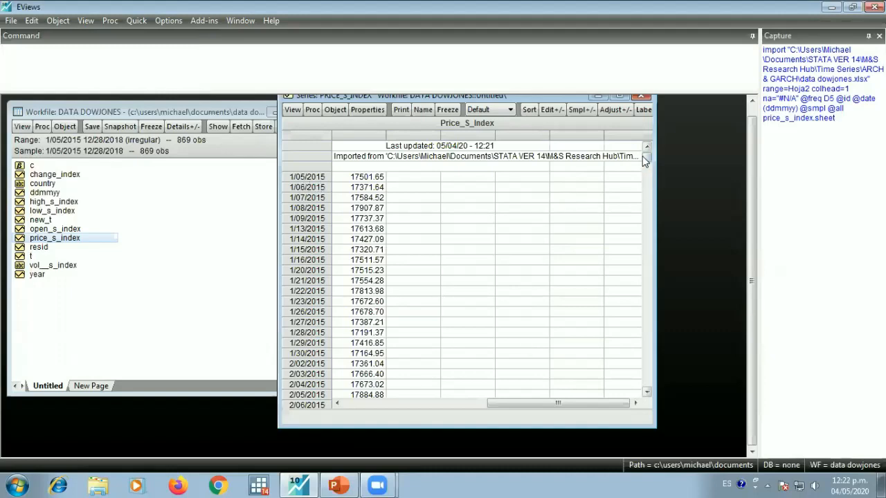
Review the price_s_index observations from the first date to the last one and return to the start of the sheet.
drag(642, 158, 661, 405)
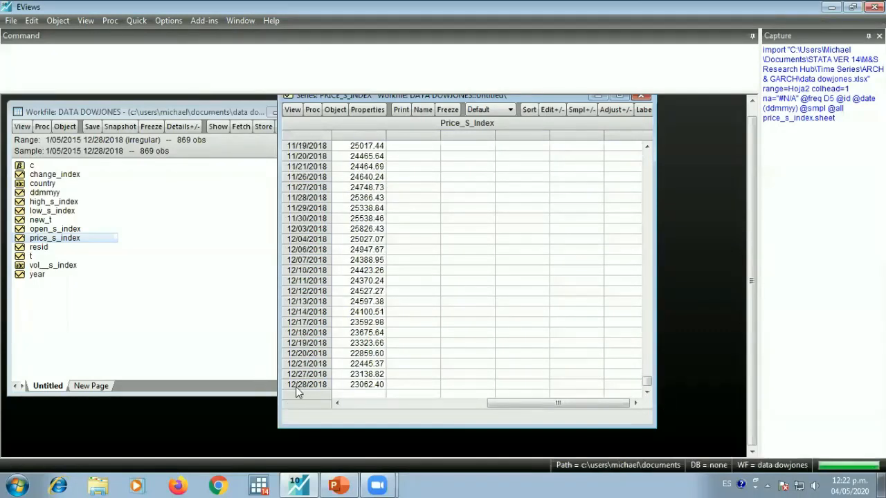
click(342, 388)
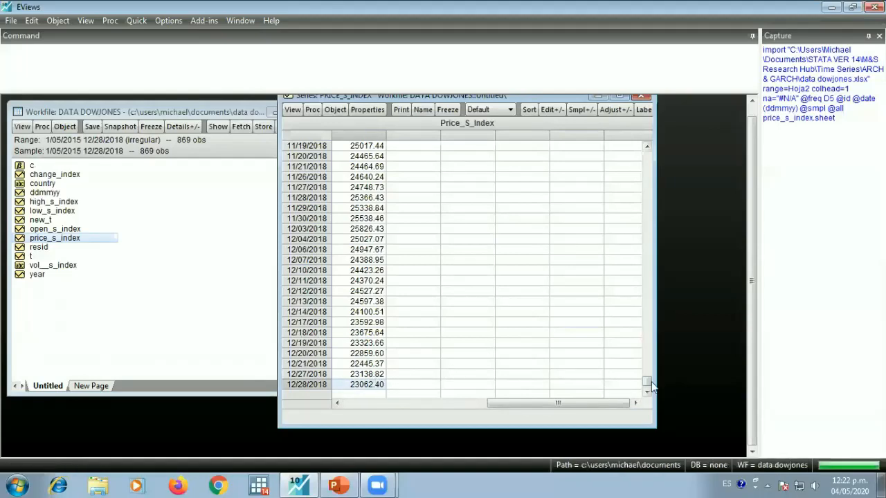
drag(647, 380, 643, 149)
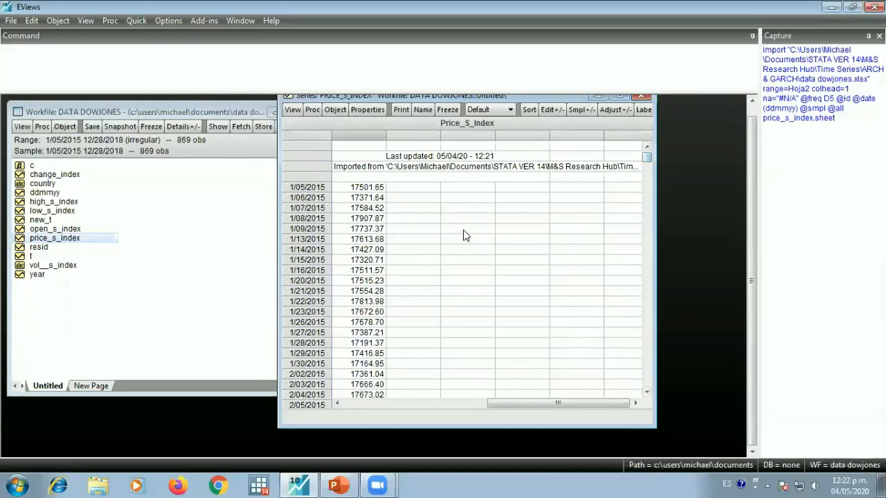
drag(476, 98, 499, 126)
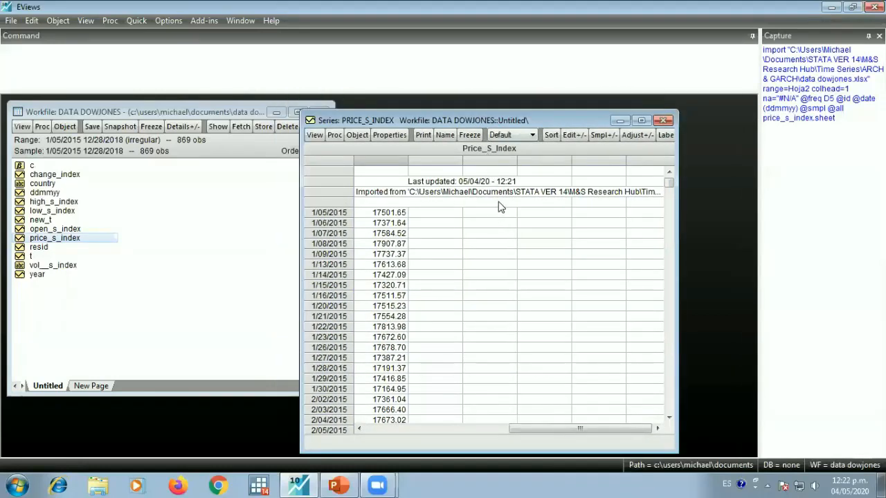
Graph price_s_index as a basic Line & Symbol graph of raw data with Connect adjacent enabled.
click(316, 136)
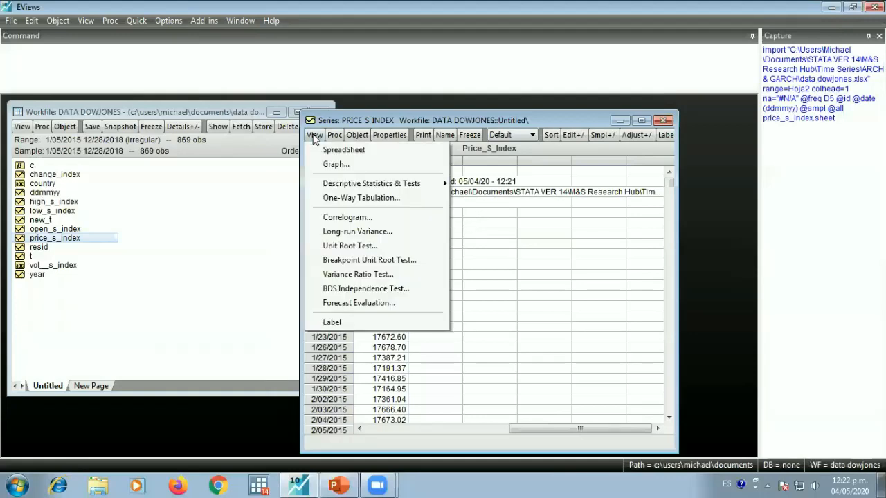
click(348, 166)
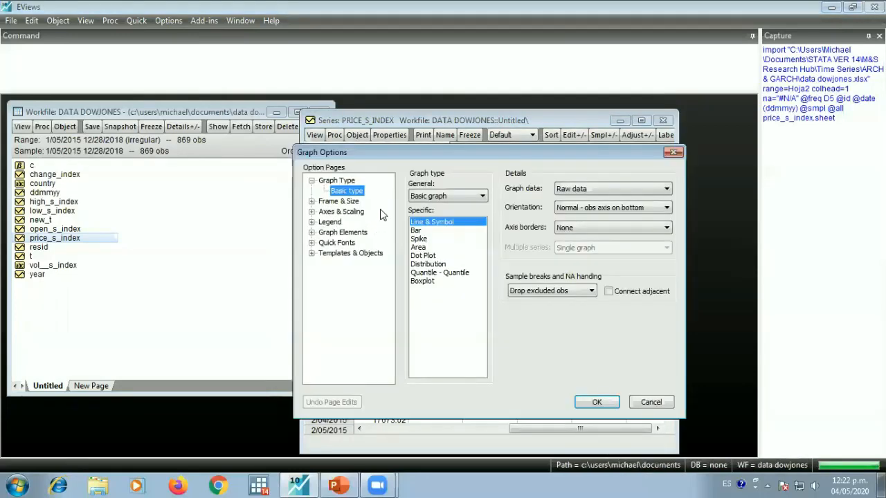
click(635, 291)
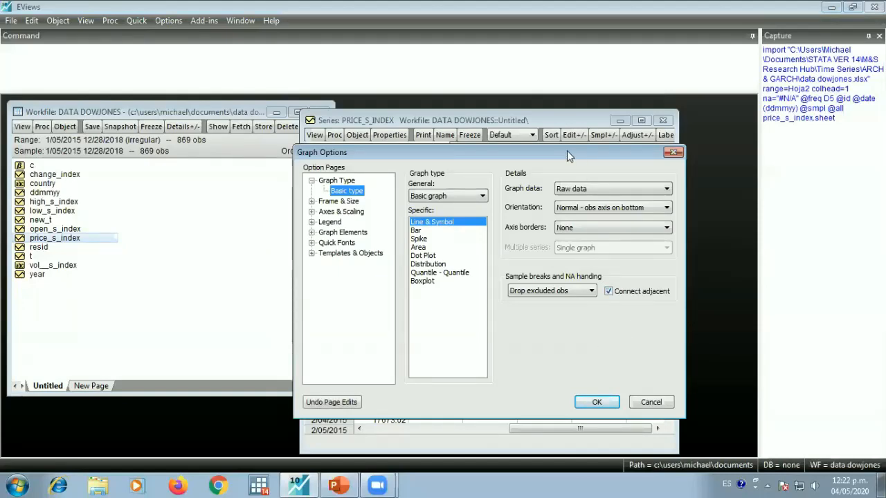
drag(567, 151, 242, 150)
click(271, 403)
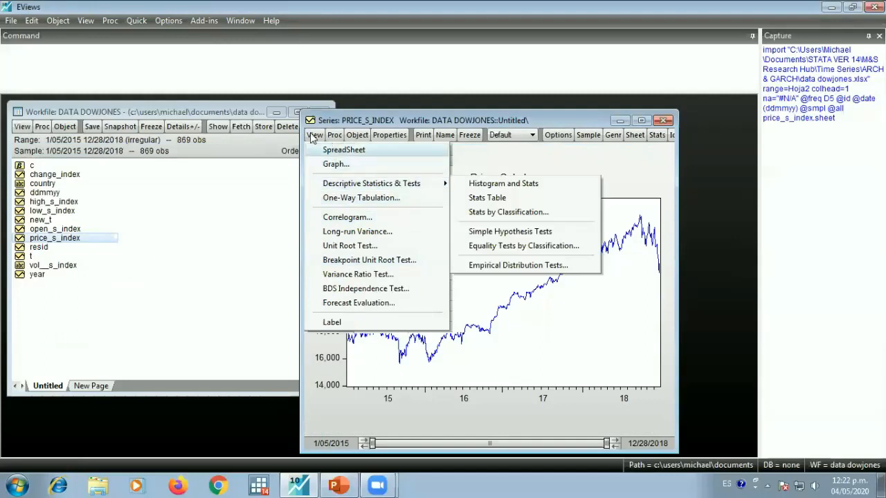
mouse_move(388, 183)
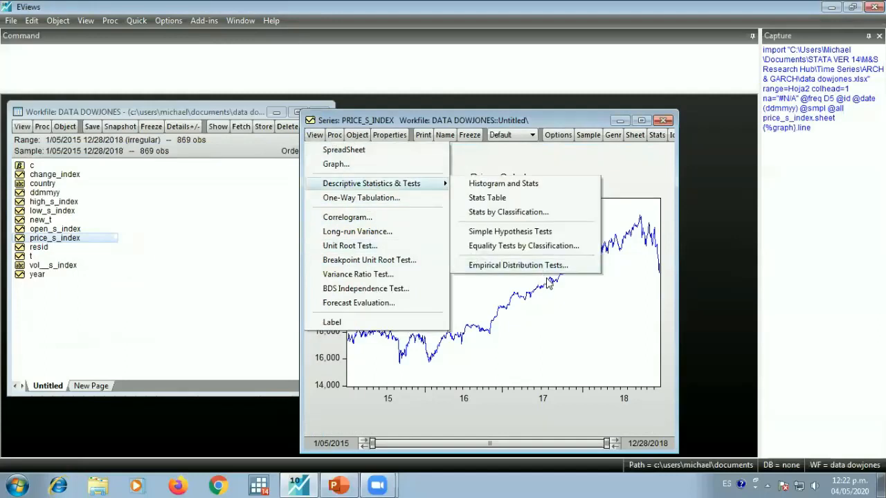
click(643, 178)
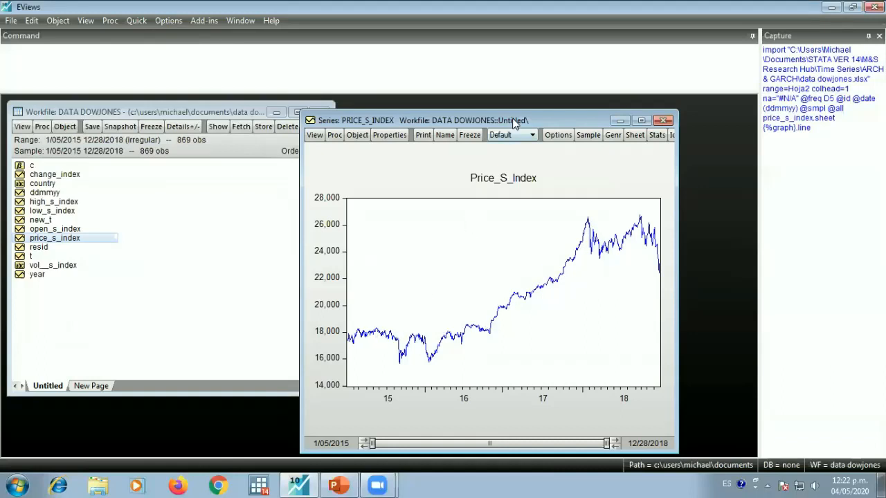
Examine the early price movements by ending the graph's date range at 11/06/2015 and at 7/22/2016, and restore the full range.
drag(514, 122, 440, 98)
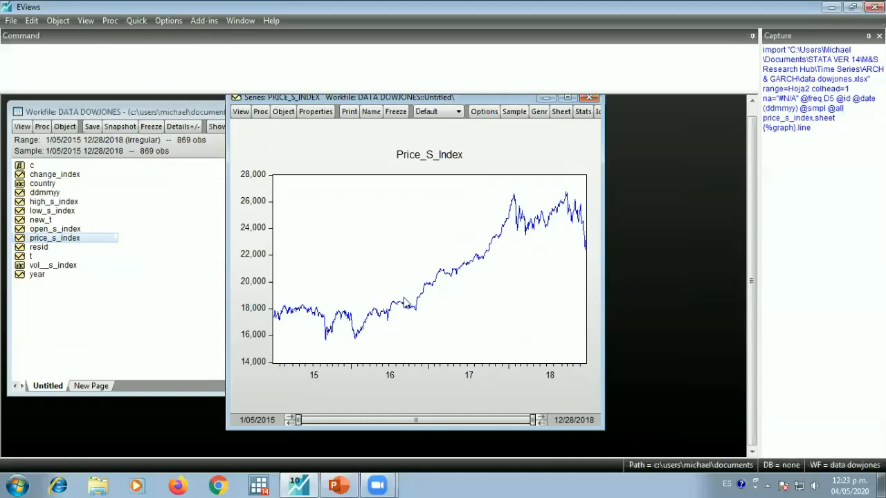
drag(533, 420, 351, 406)
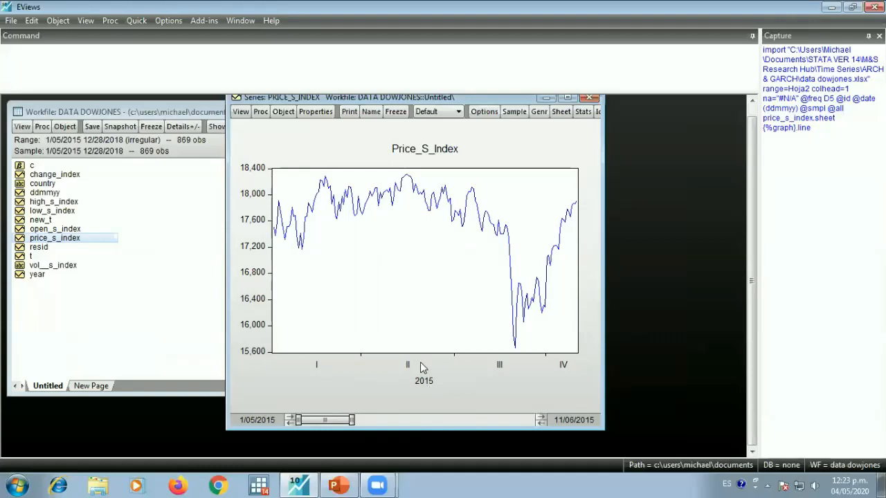
mouse_move(275, 233)
drag(353, 418, 391, 419)
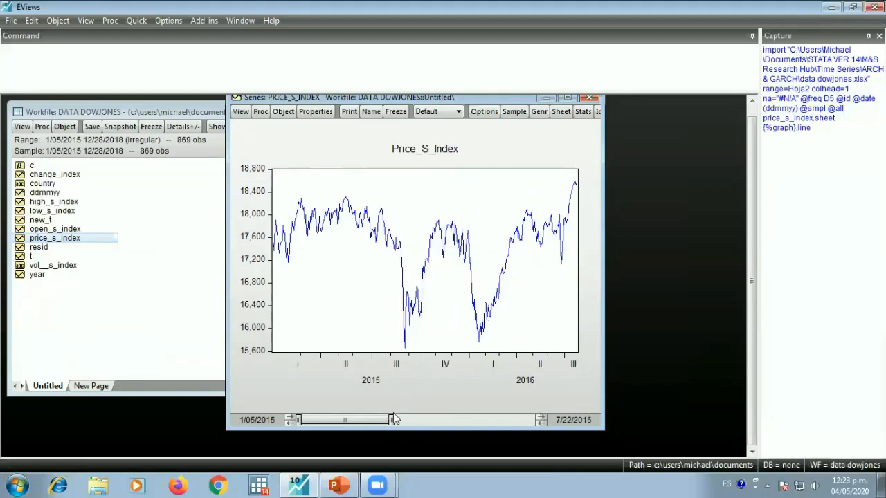
click(404, 419)
drag(389, 420, 298, 420)
drag(480, 420, 532, 420)
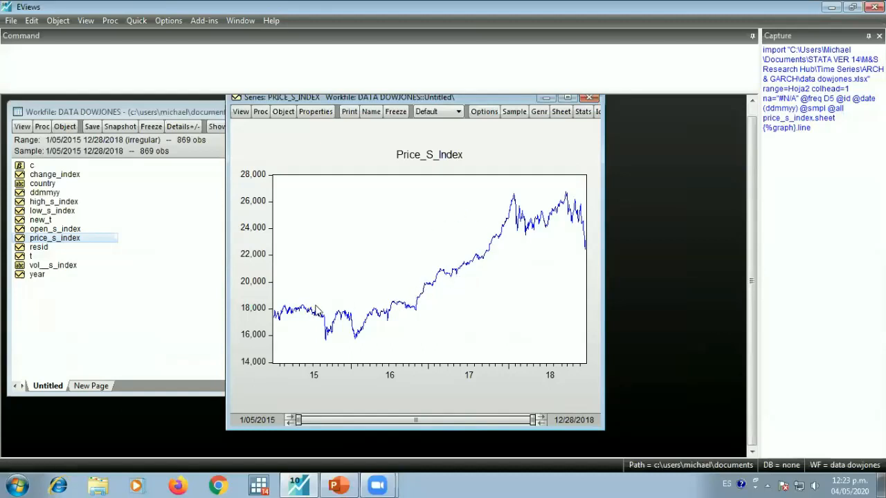
mouse_move(315, 305)
mouse_move(380, 332)
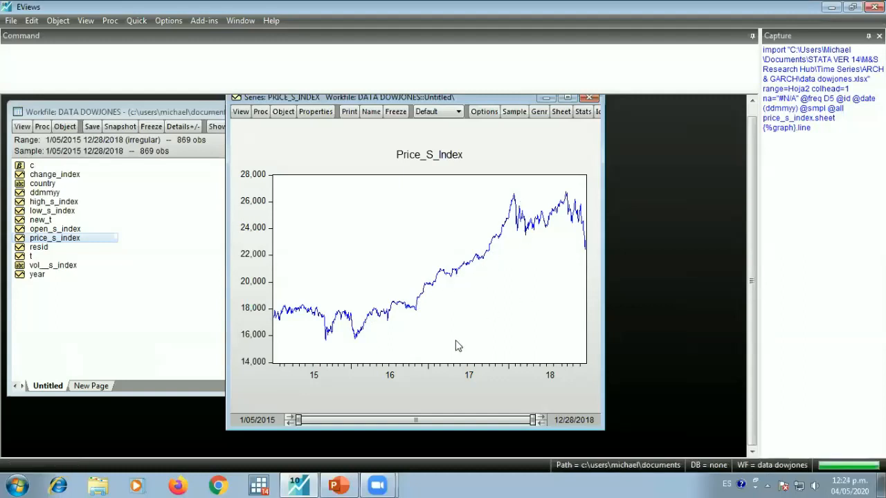
Inspect the price graph from 12/11/2017 onward, restore the full range, and start the displayed range at 3/19/2015.
drag(298, 420, 468, 422)
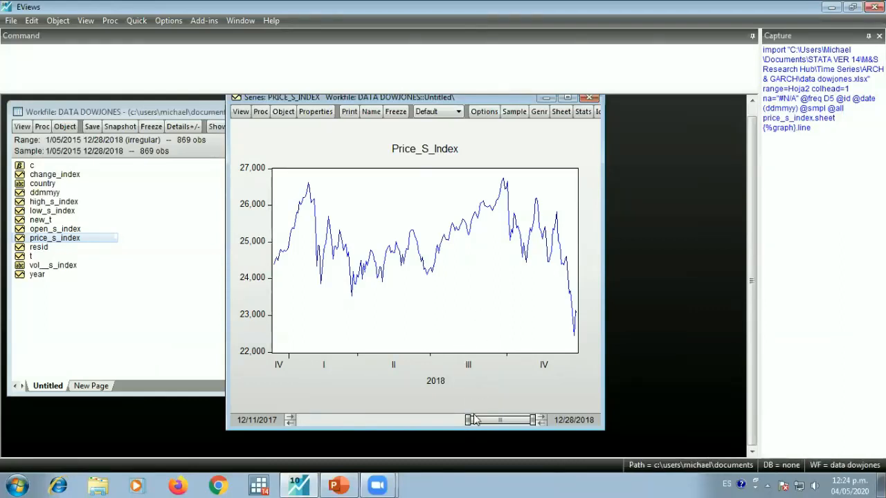
drag(468, 420, 295, 419)
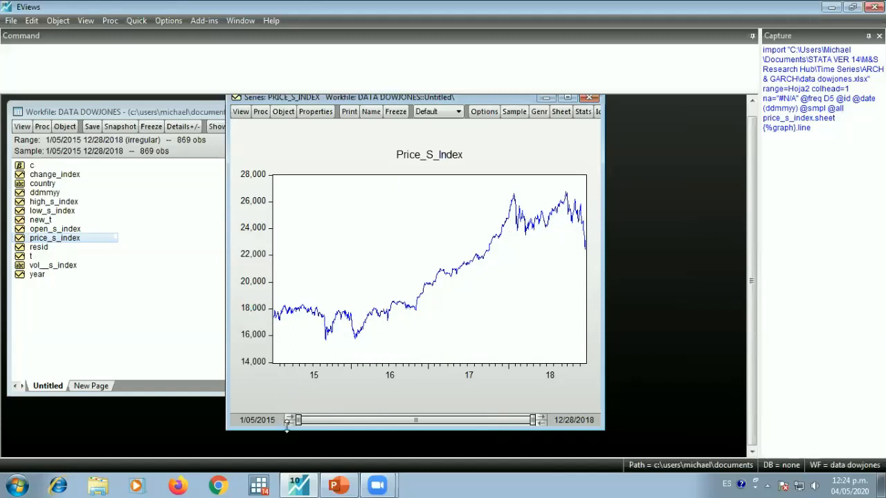
drag(298, 423, 309, 423)
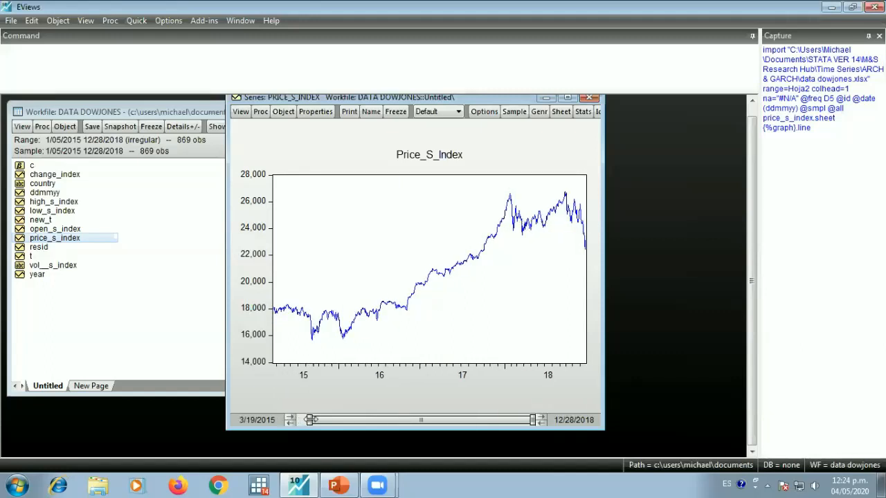
Generate the correlogram of price_s_index in level with 50 lags included.
click(236, 115)
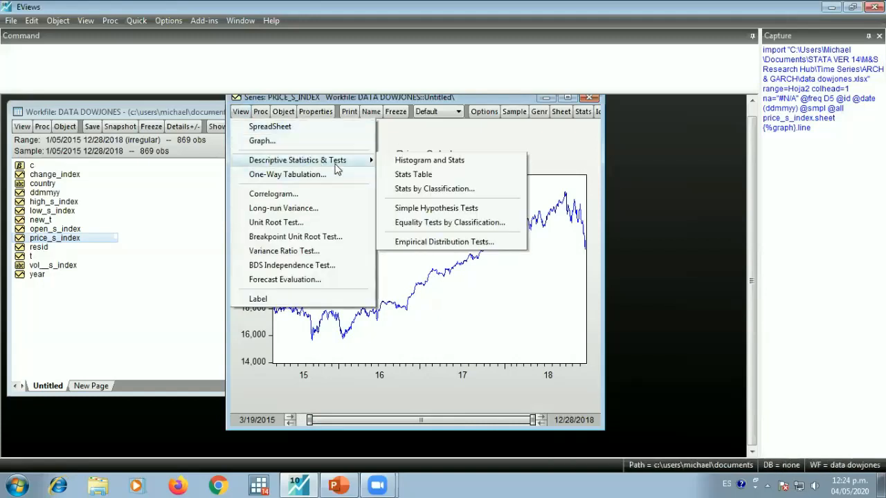
click(289, 197)
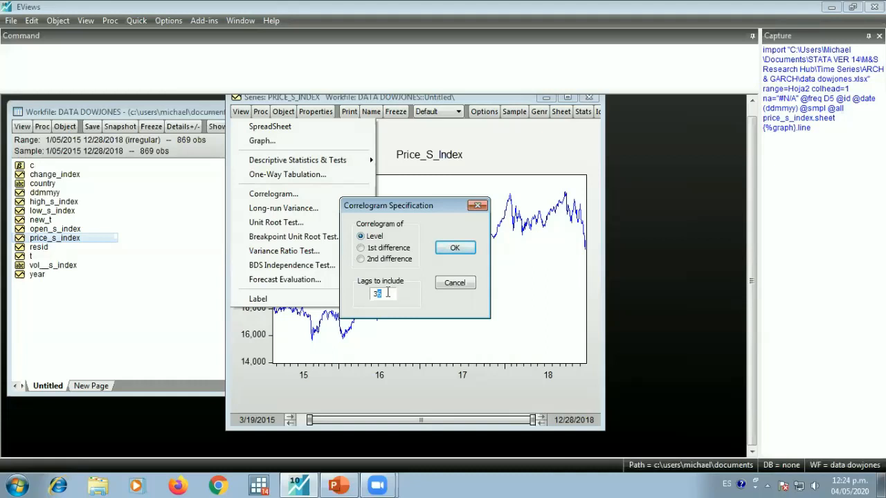
drag(386, 293, 364, 293)
text(50)
click(453, 250)
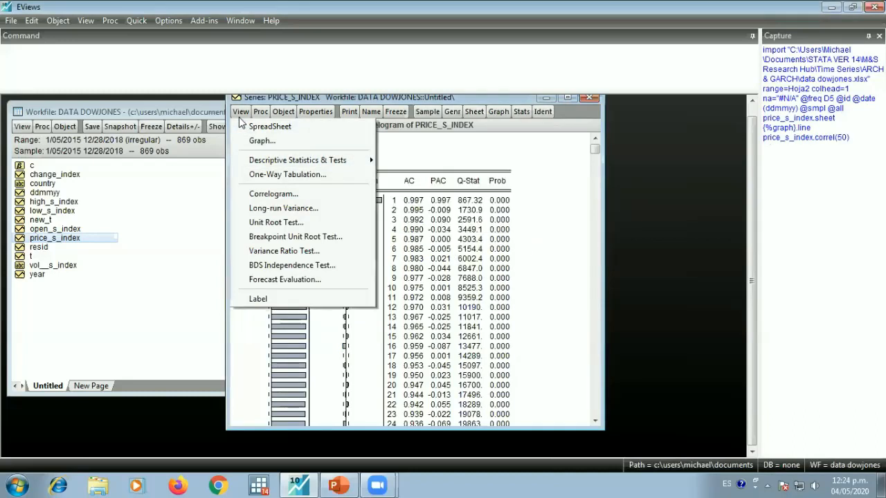
Move the price_s_index correlogram window clear of the workfile window so both are visible side by side.
mouse_move(274, 162)
drag(297, 97, 311, 118)
drag(401, 117, 541, 110)
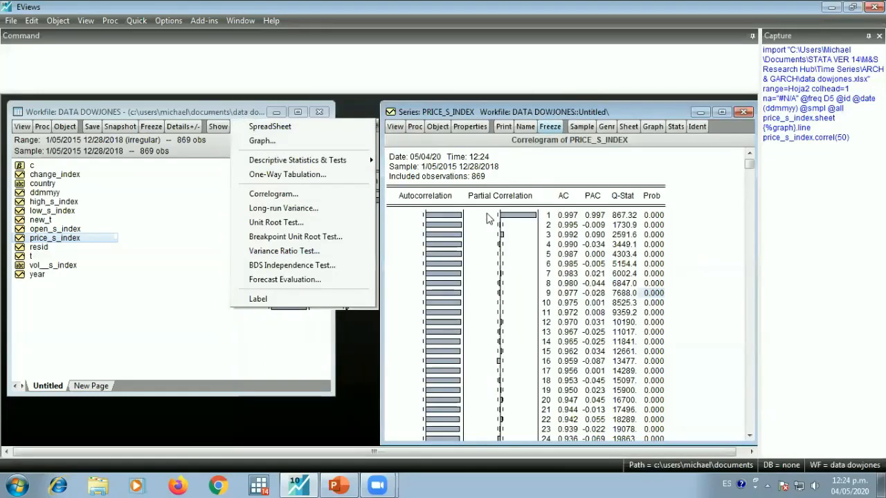
Examine the autocorrelation and partial correlation bars of price_s_index across all 50 lags.
click(447, 216)
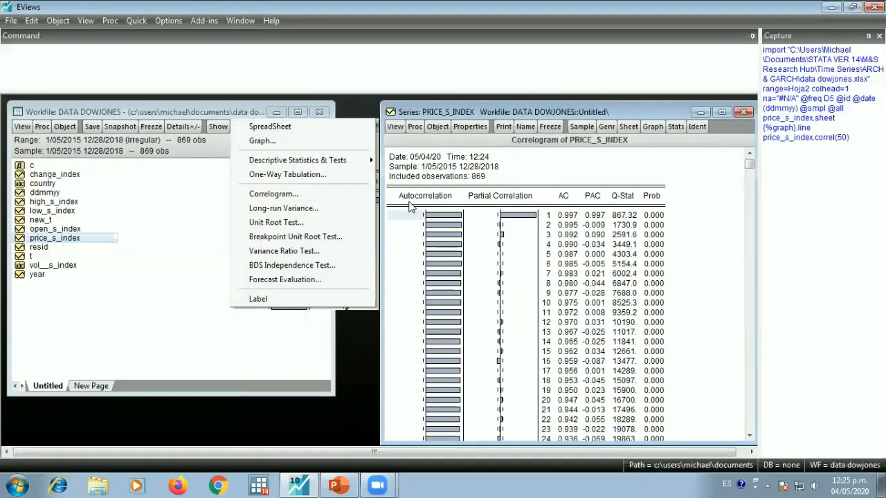
scroll(443, 206, down, 1)
scroll(442, 206, down, 4)
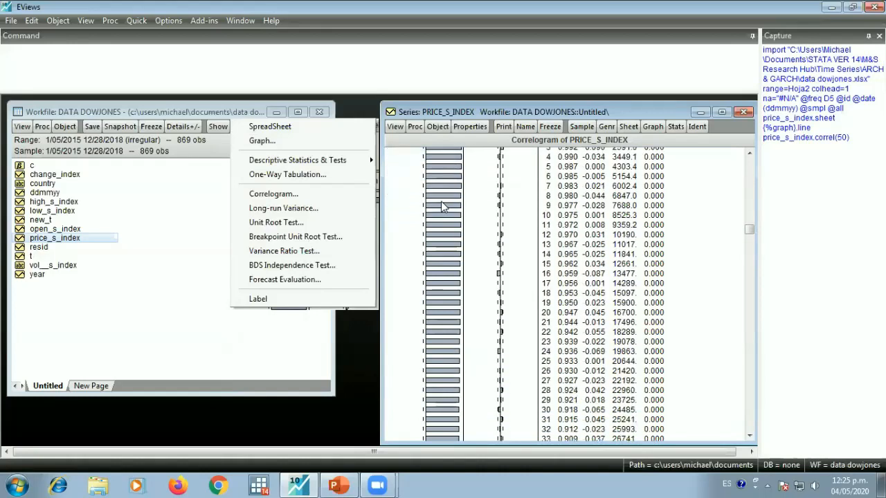
scroll(437, 263, down, 4)
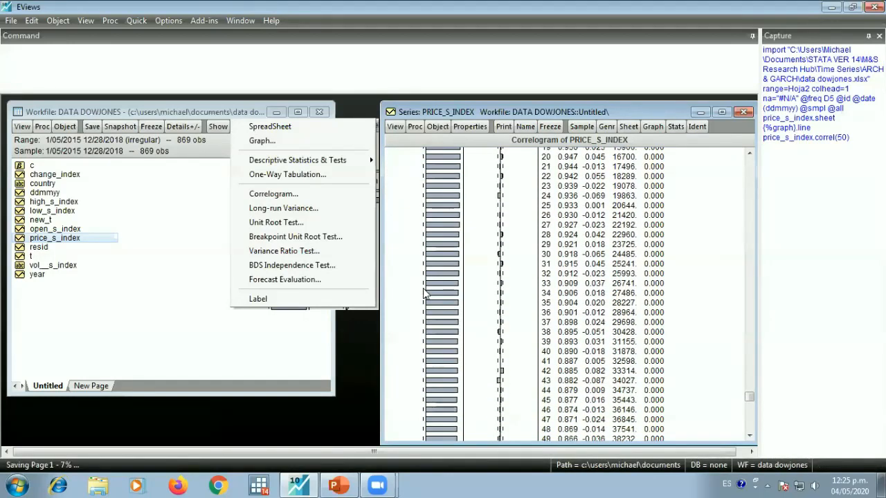
scroll(457, 338, up, 8)
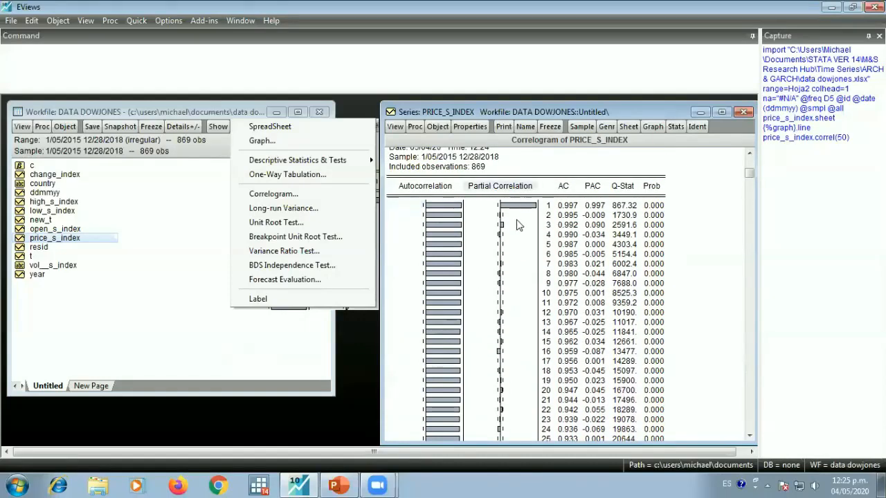
scroll(514, 217, down, 6)
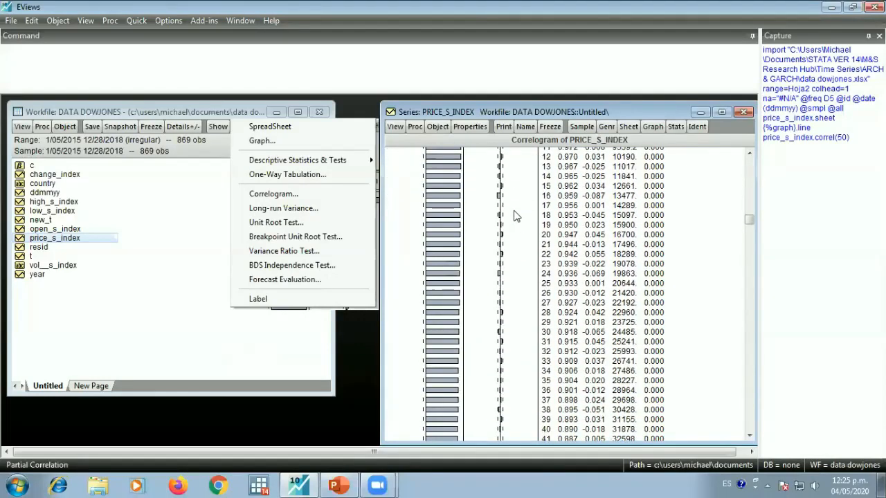
scroll(509, 266, up, 4)
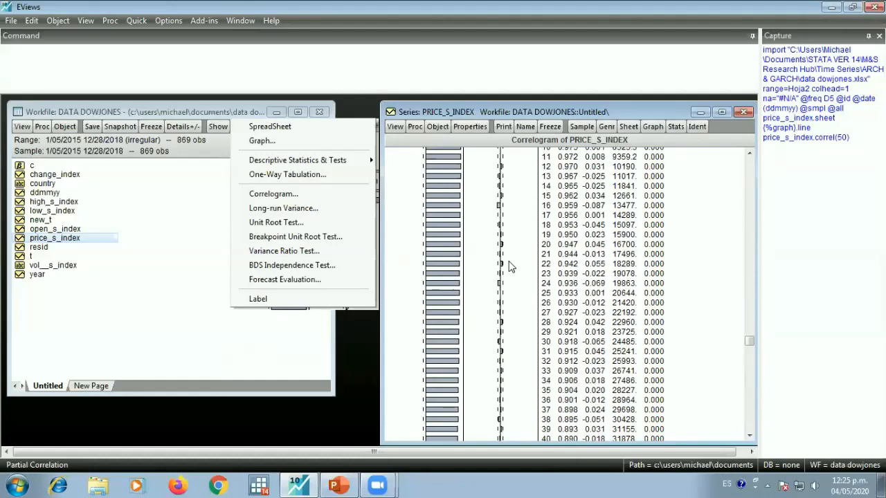
scroll(509, 266, up, 3)
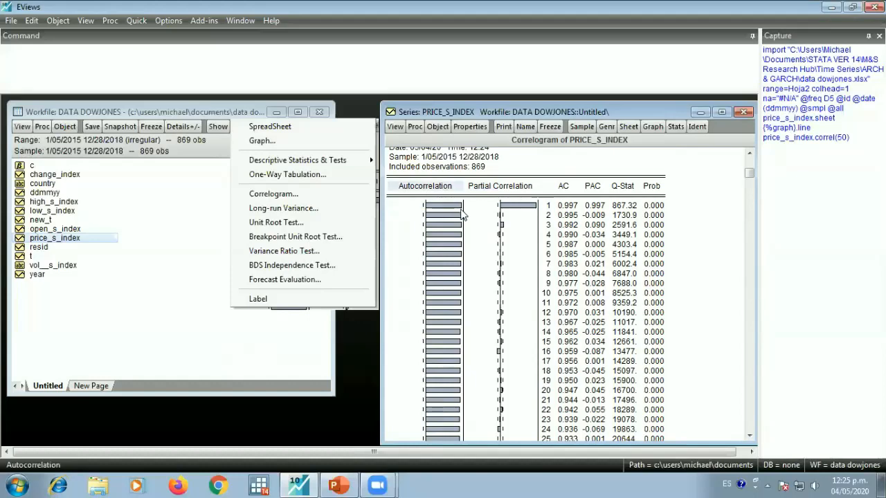
scroll(462, 215, down, 1)
scroll(461, 228, down, 5)
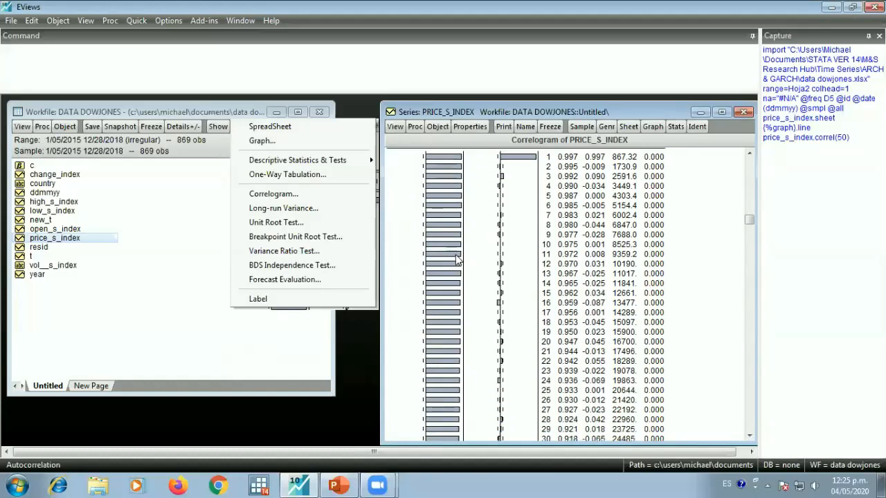
scroll(457, 258, down, 4)
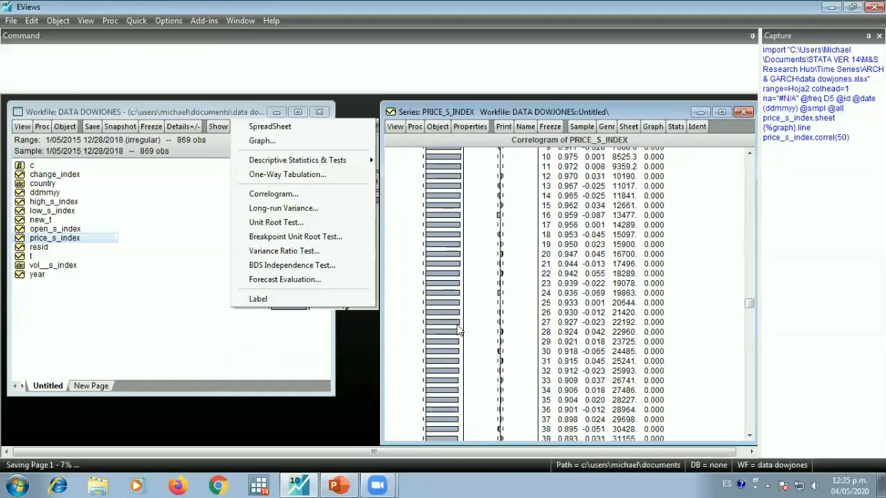
scroll(462, 395, down, 3)
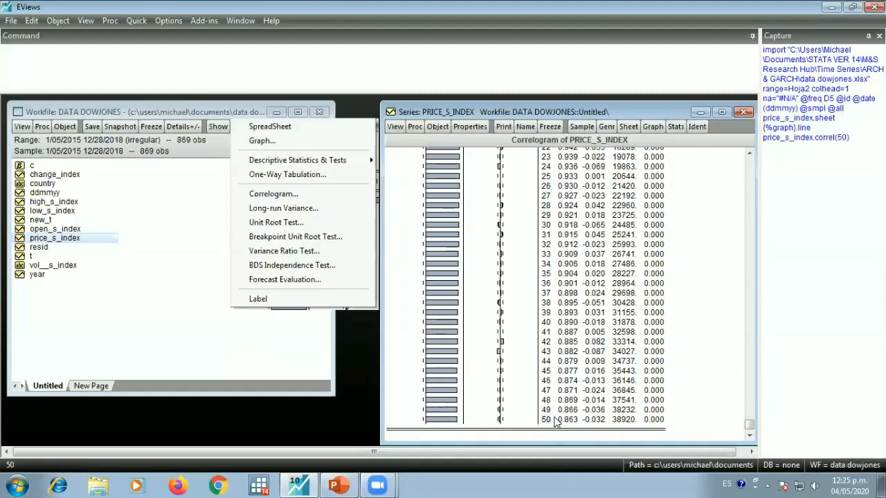
scroll(713, 253, up, 5)
scroll(653, 177, up, 3)
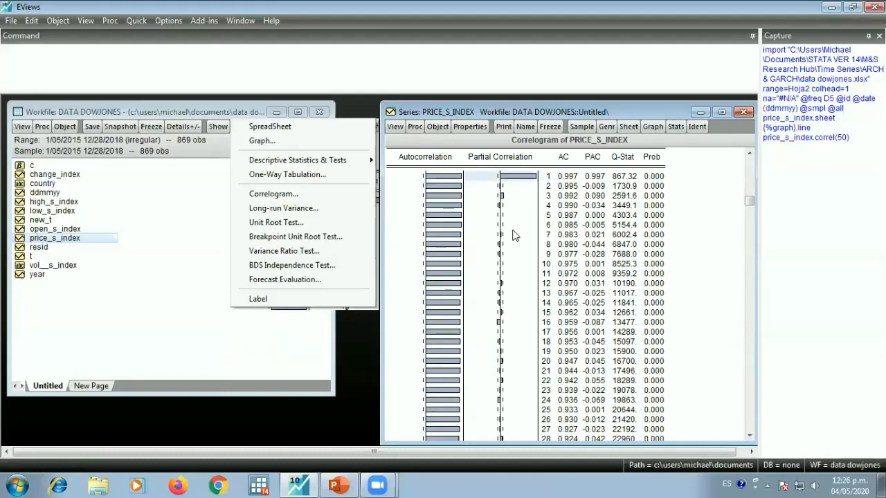
scroll(516, 236, down, 5)
scroll(505, 268, down, 1)
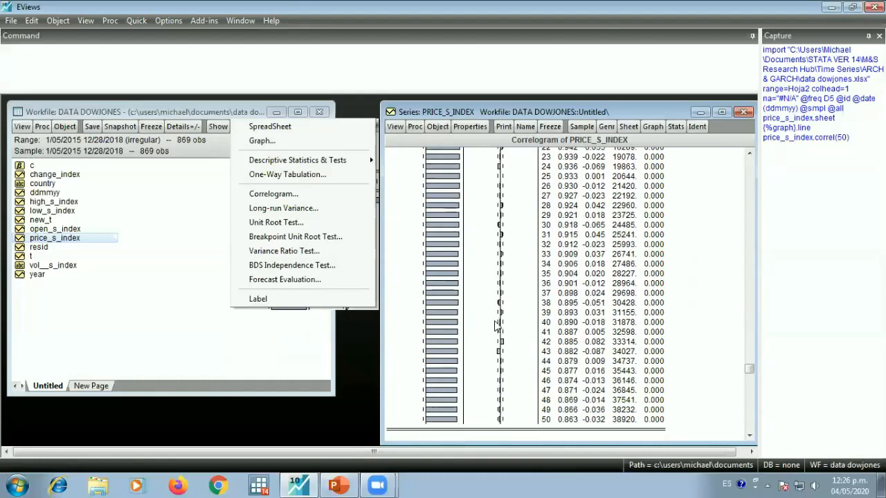
scroll(500, 423, up, 7)
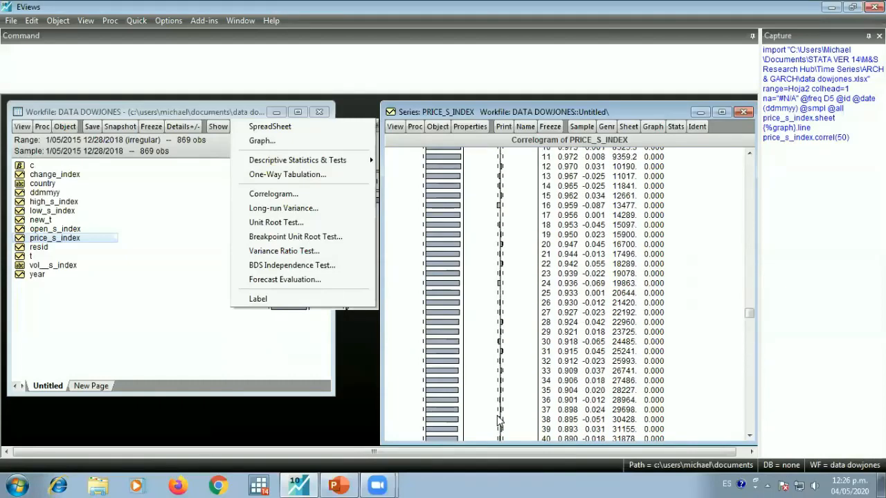
scroll(509, 294, up, 1)
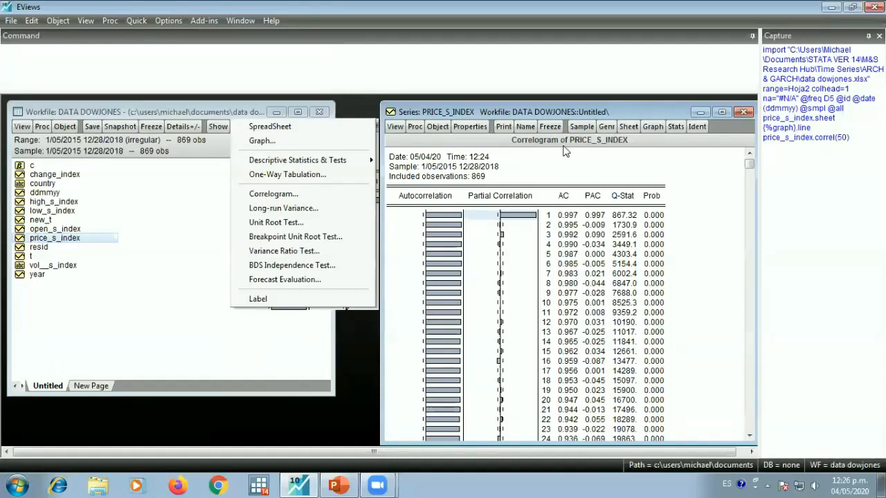
Open the Unit Root Test settings for price_s_index.
click(392, 127)
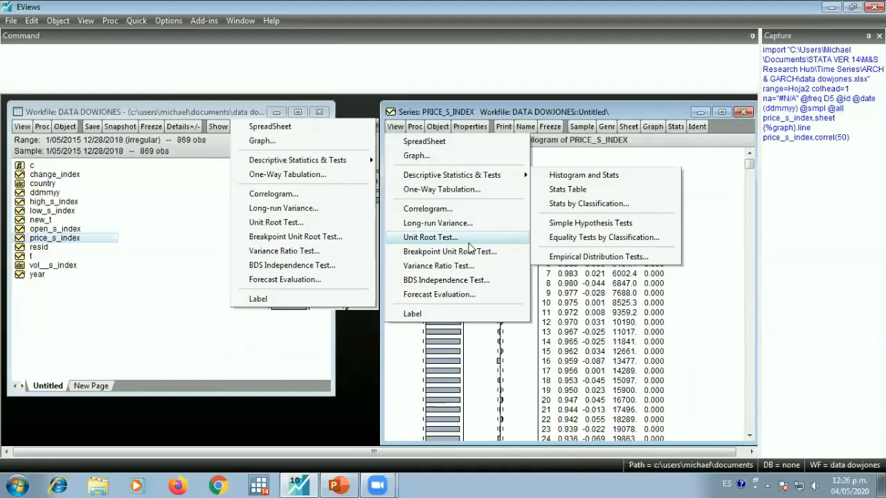
click(468, 242)
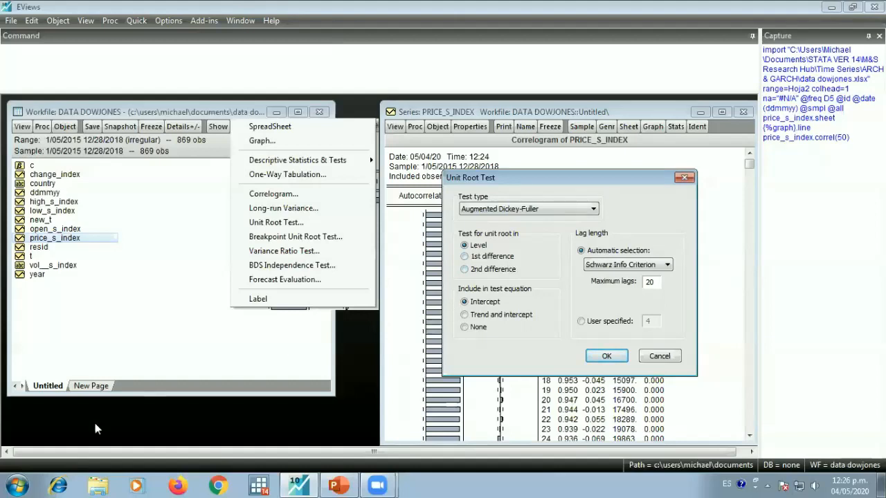
Create a blank document in Word and enter the heading "UNIT ROOT IN LEVELS".
click(18, 486)
click(94, 210)
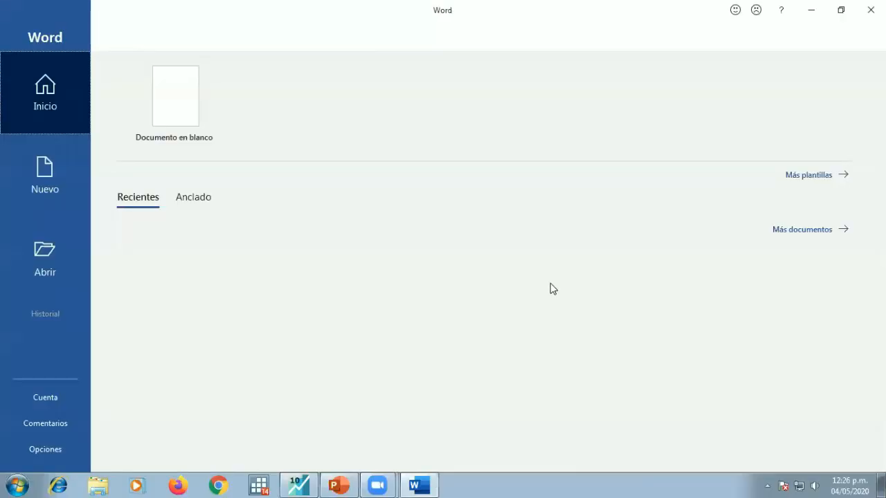
click(146, 141)
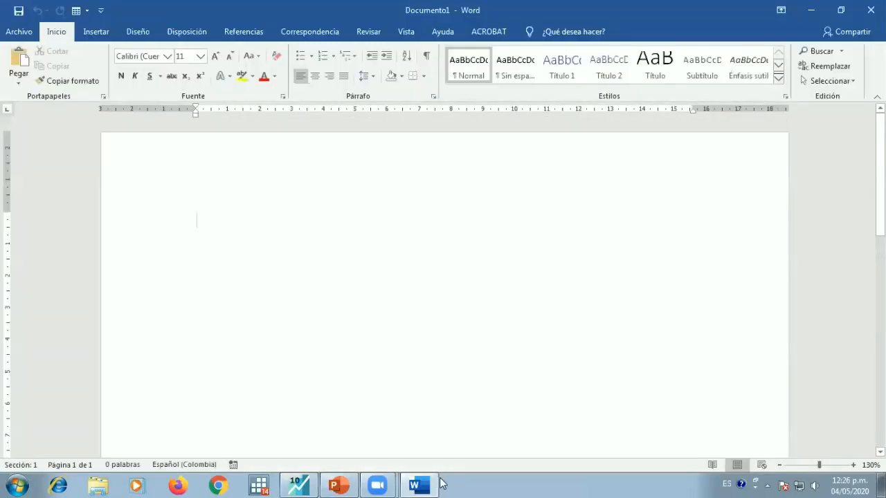
click(304, 484)
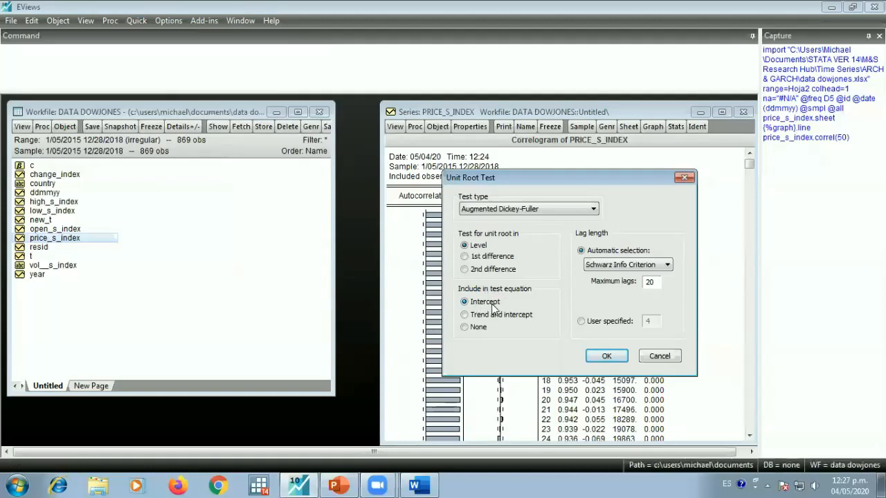
click(417, 486)
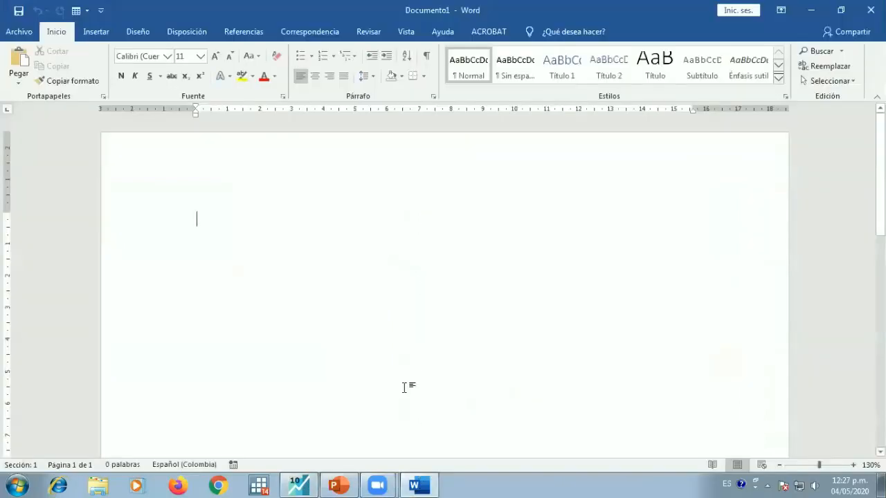
text(UN)
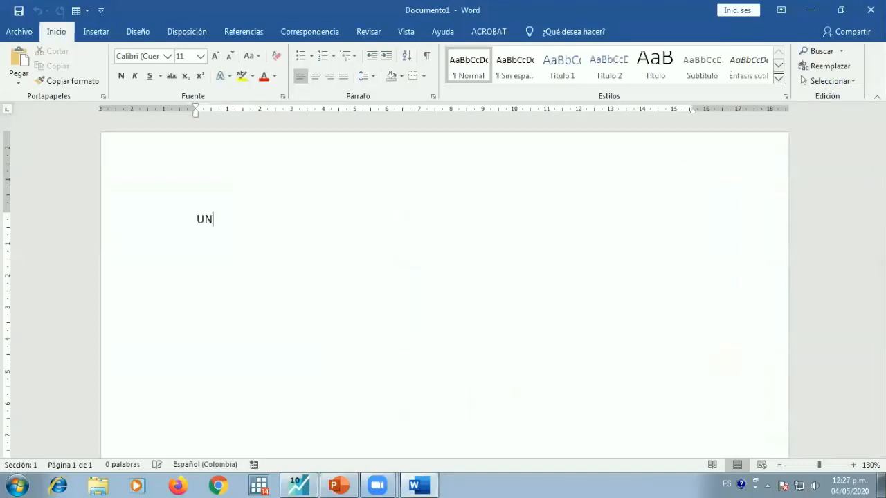
text(IT)
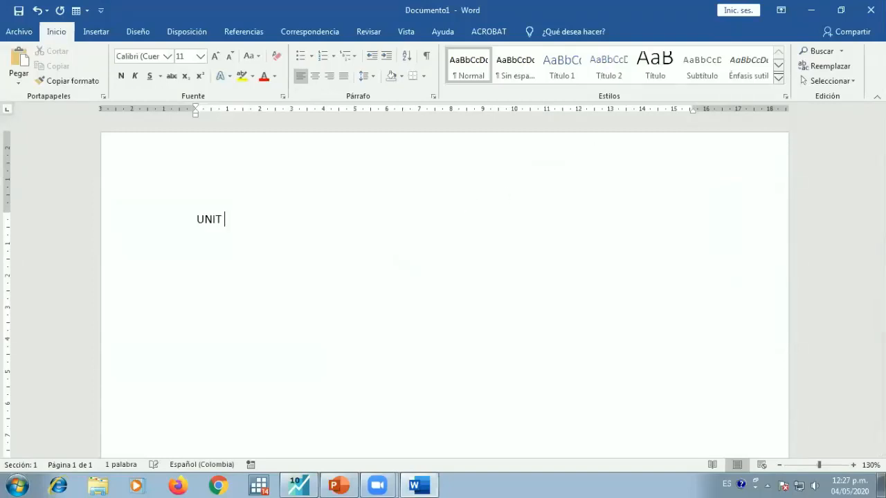
text( ROOT)
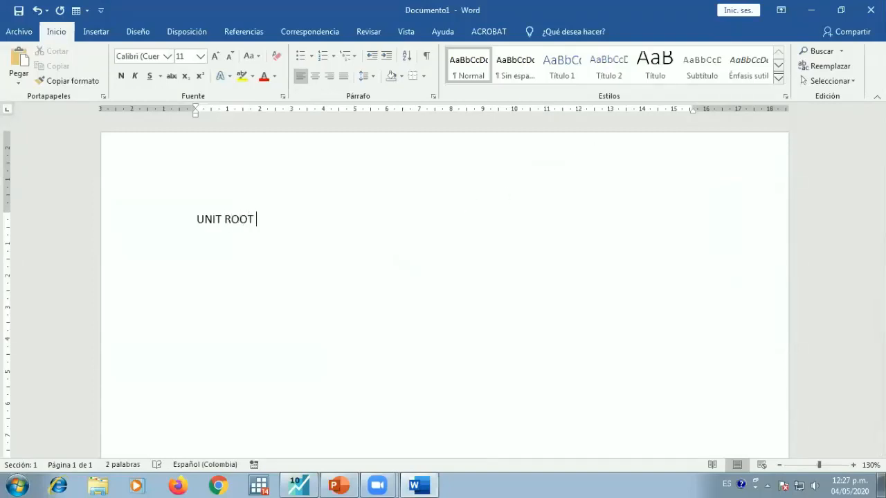
text( IN LEVELS)
Back in EViews, run the Augmented Dickey-Fuller test on price_s_index in level with intercept, Schwarz Info Criterion and 20 maximum lags.
key(alt+Tab)
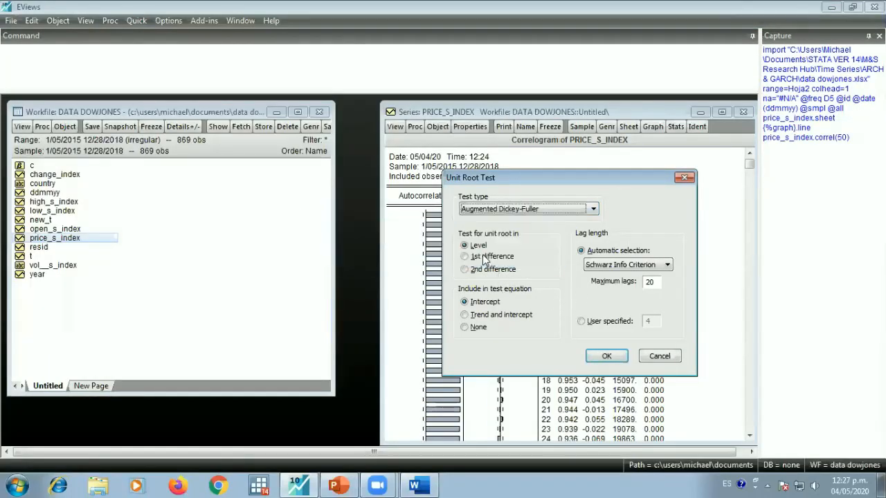
click(658, 265)
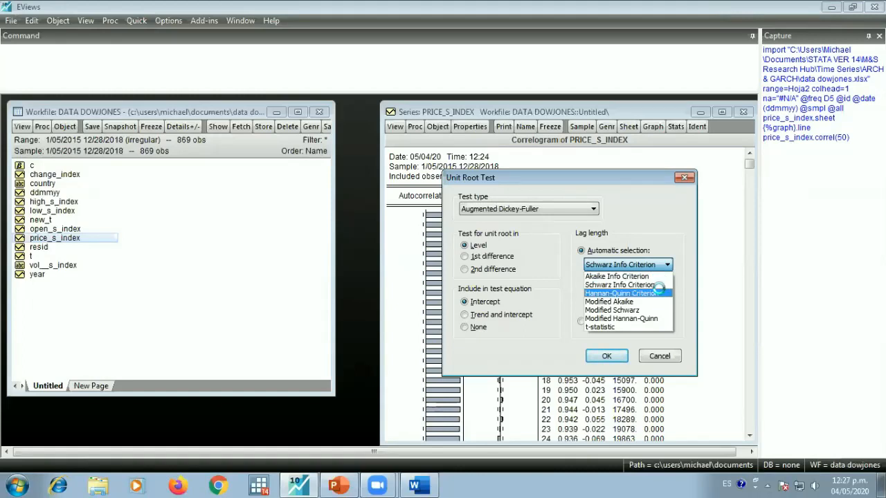
click(656, 284)
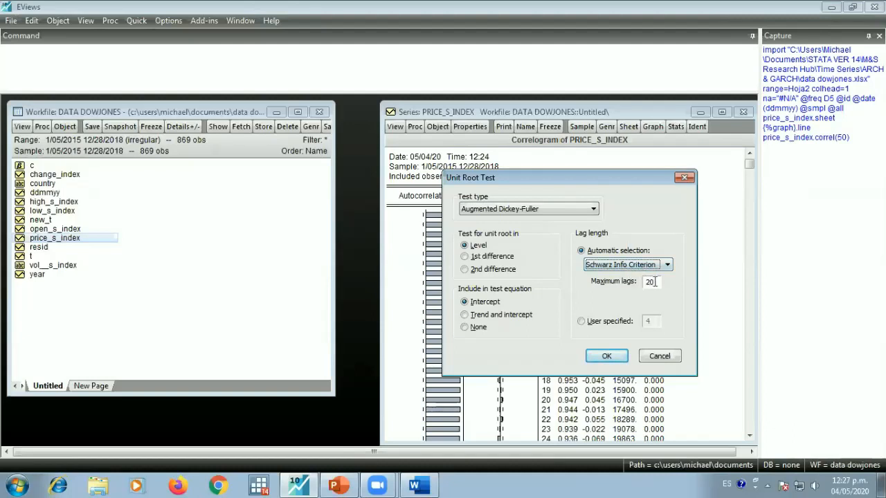
drag(653, 281, 646, 282)
click(609, 356)
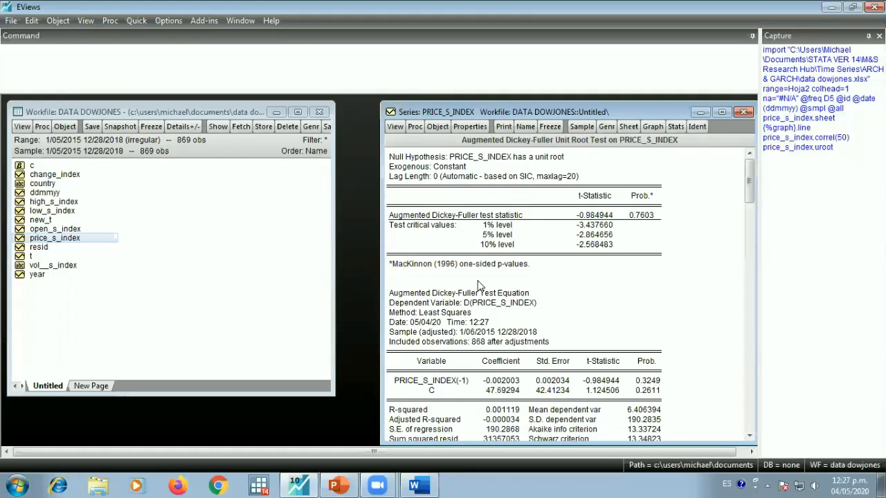
Check the null hypothesis and the probability of the Augmented Dickey-Fuller test statistic.
click(455, 159)
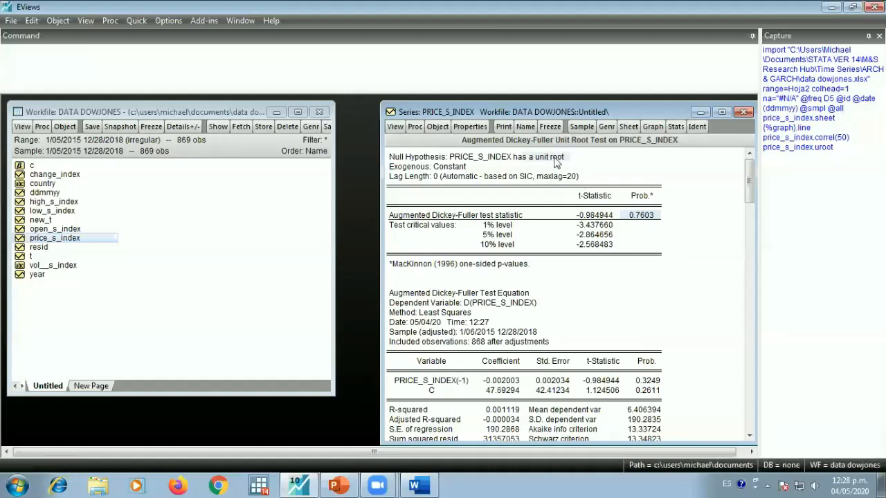
click(455, 159)
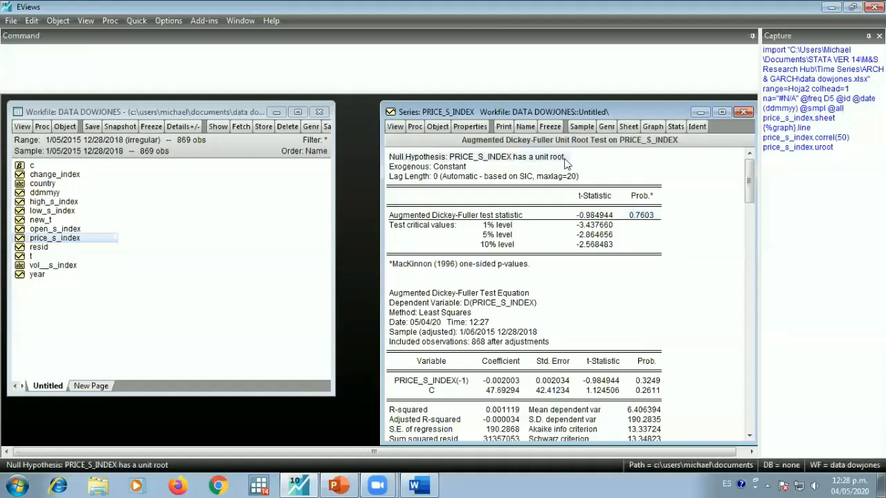
click(641, 215)
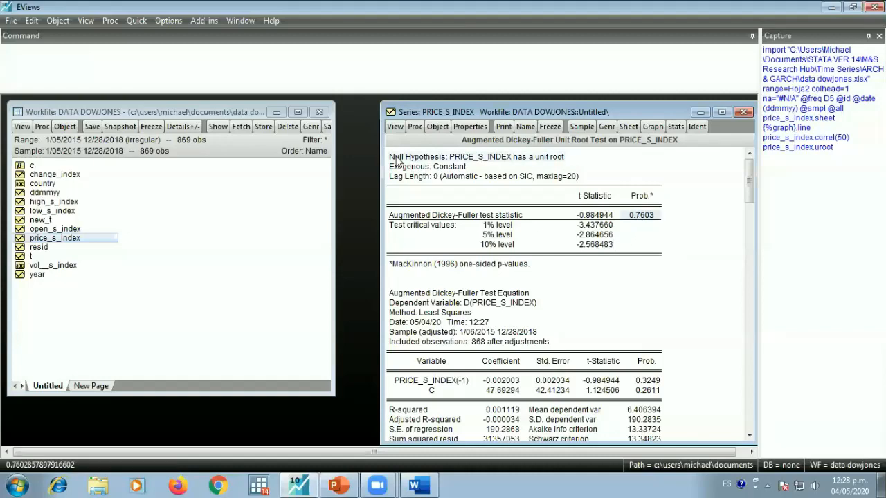
Copy the complete Augmented Dickey-Fuller output table and paste it into the Word document below the heading.
drag(399, 160, 670, 482)
right_click(604, 363)
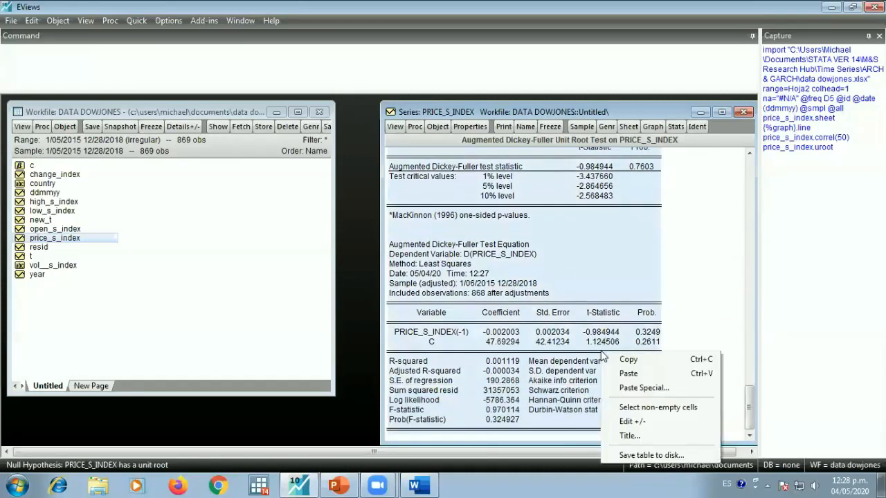
click(616, 359)
click(411, 271)
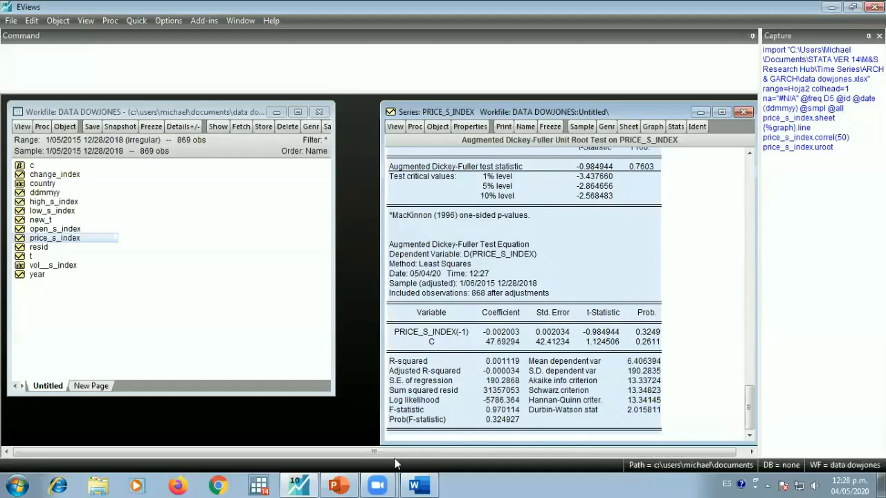
click(415, 485)
key(ctrl+v)
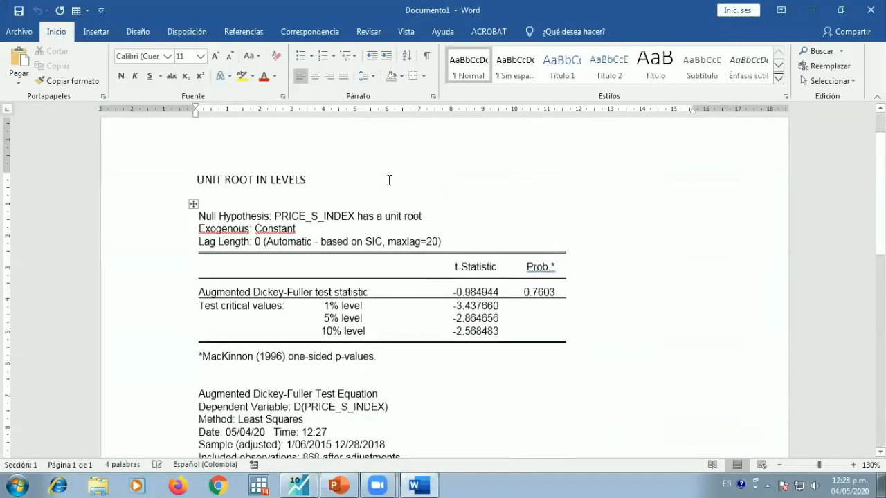
Extend the heading with "– Conclusion is that we got a unit root process in the intercept form." and go to the document's end.
click(389, 178)
text(- cONCL)
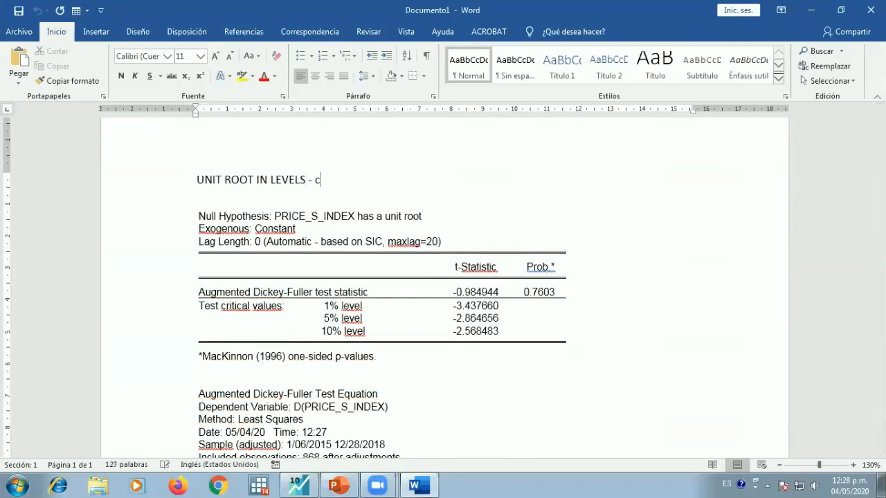
key(BackSpace)
key(BackSpace)
text(Conc)
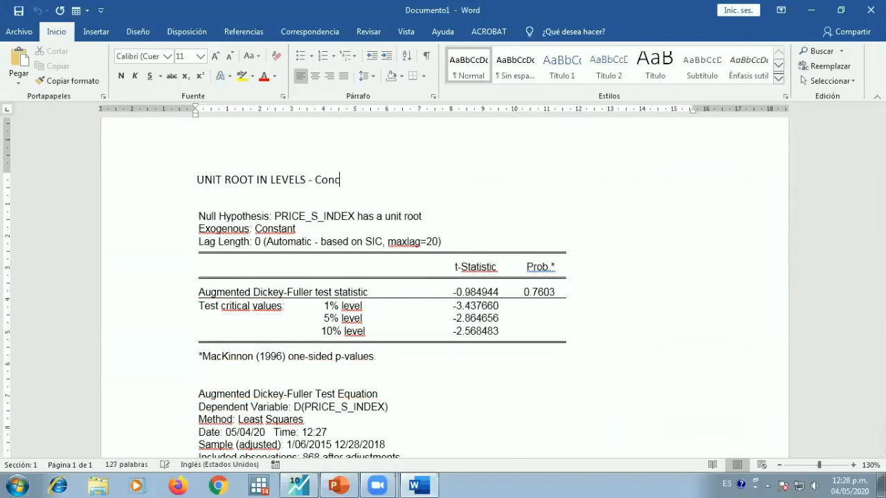
text(lusion is that we)
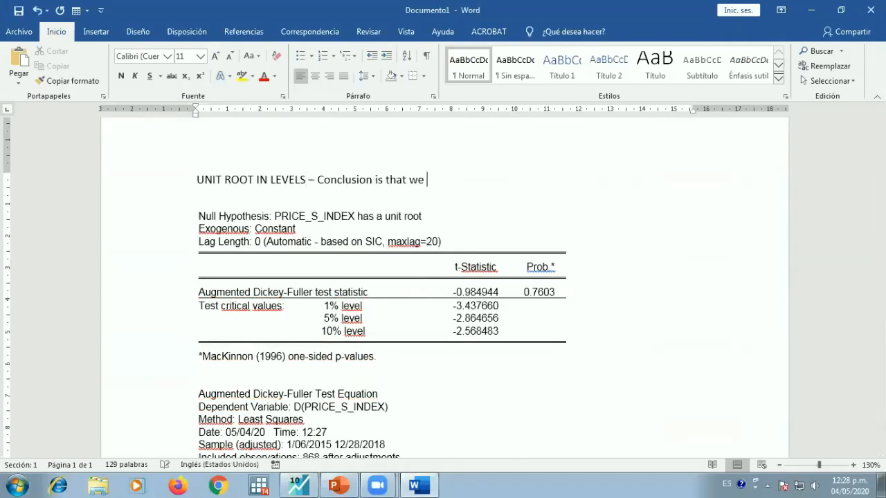
text( got a unit root process in the intercept form.)
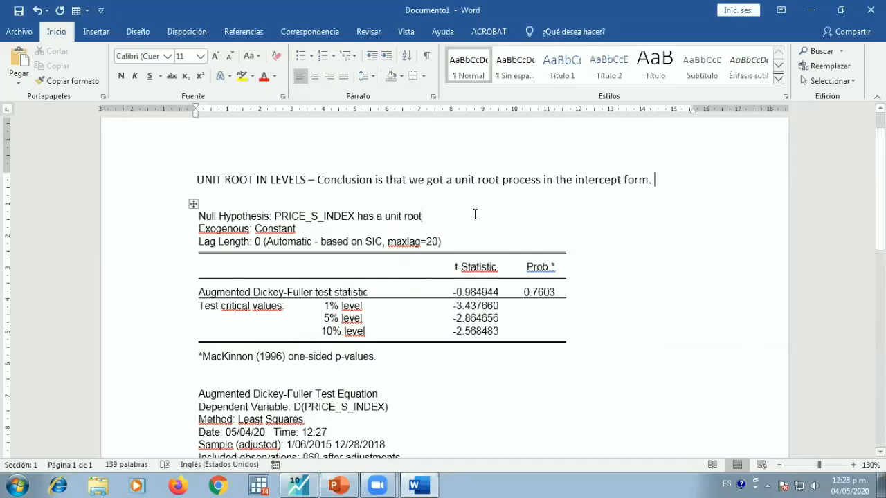
scroll(474, 214, down, 3)
scroll(554, 249, up, 3)
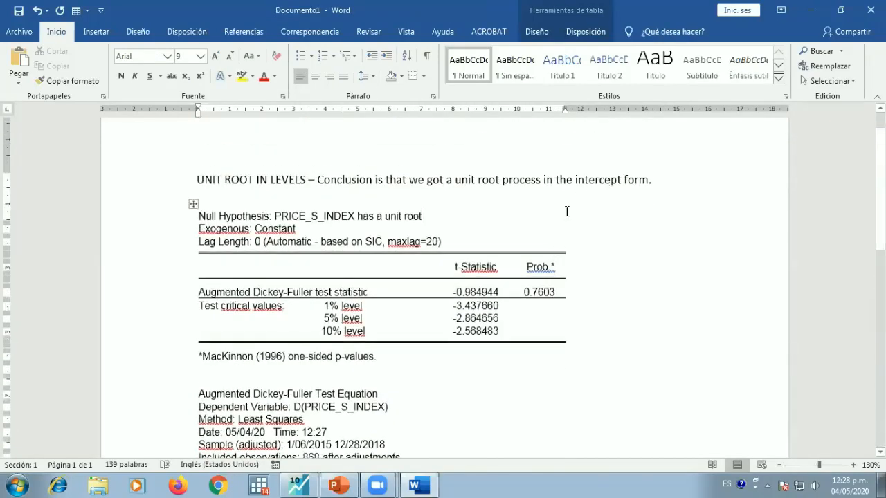
scroll(537, 251, down, 2)
scroll(547, 238, up, 3)
drag(617, 219, 553, 220)
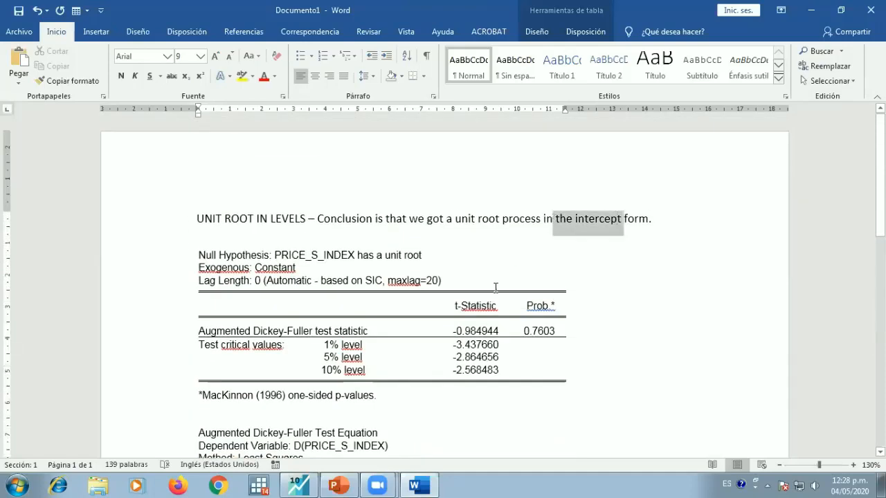
scroll(497, 290, down, 9)
key(ctrl+End)
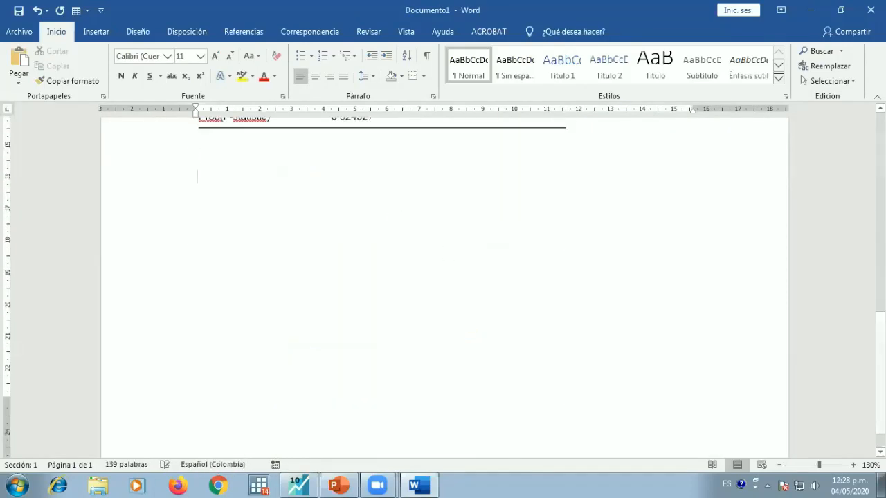
Back in EViews, run the Augmented Dickey-Fuller test on price_s_index in level with trend and intercept, Schwarz Info Criterion and 20 maximum lags.
click(298, 485)
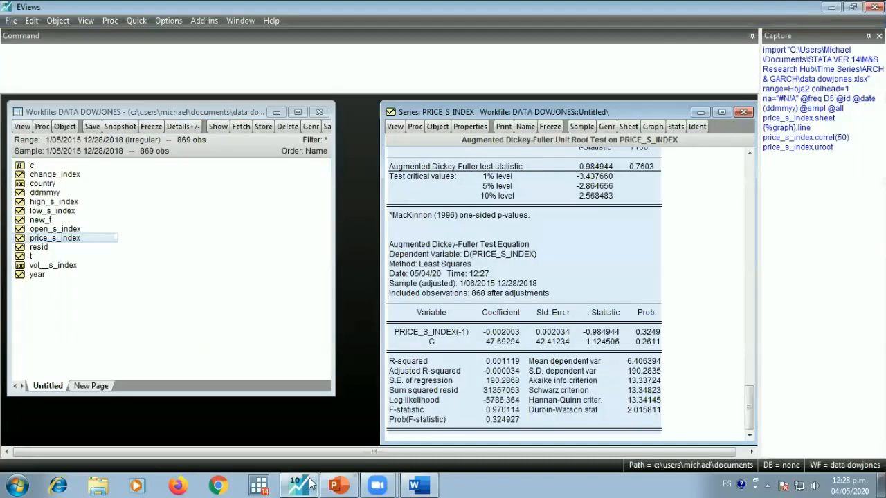
click(597, 217)
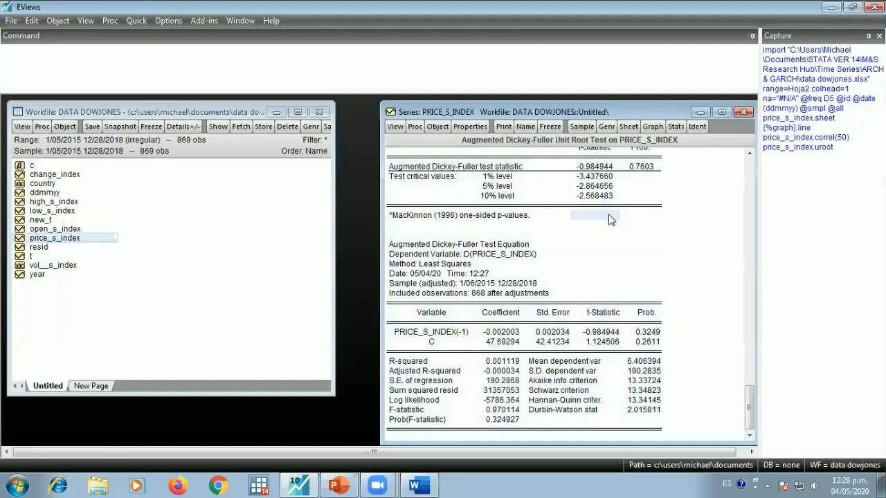
click(393, 127)
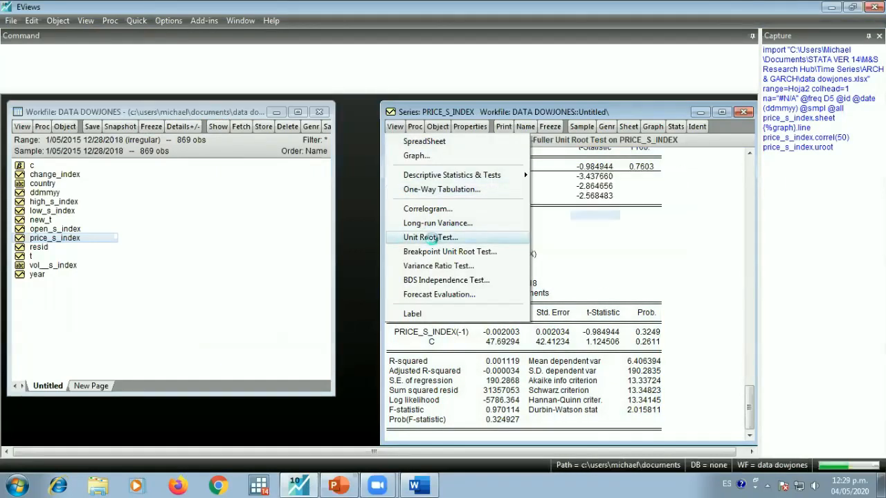
click(433, 239)
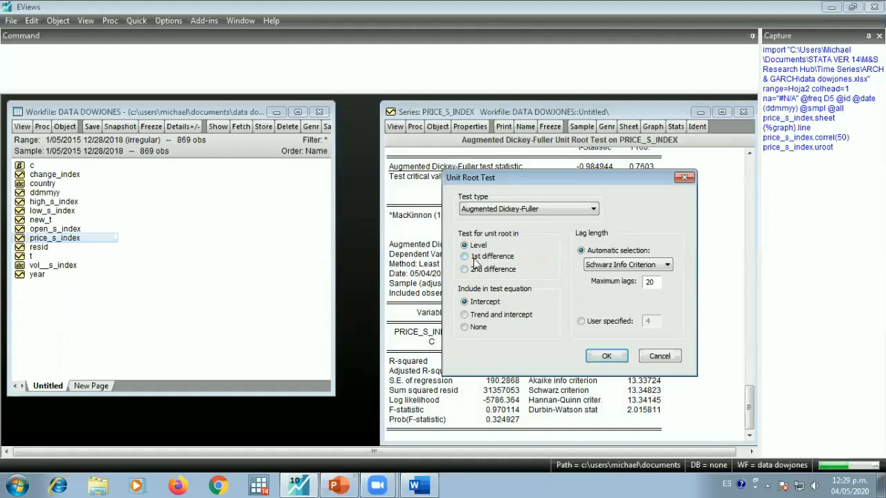
click(515, 317)
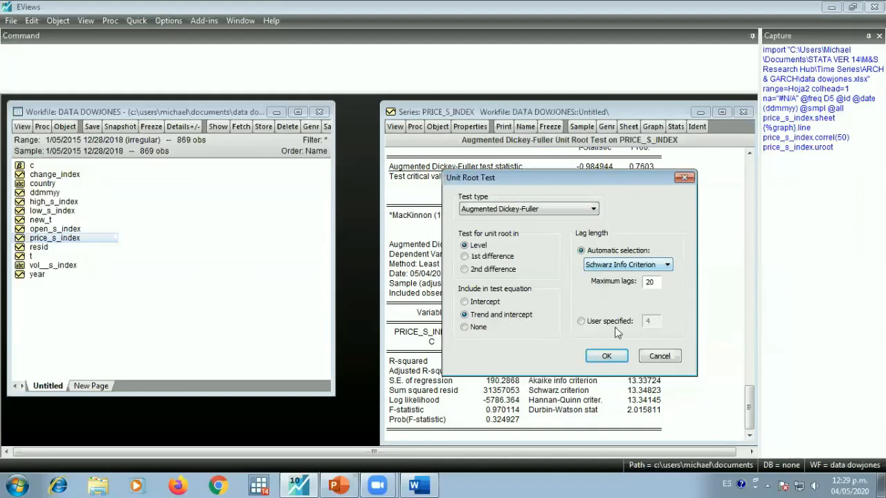
click(606, 355)
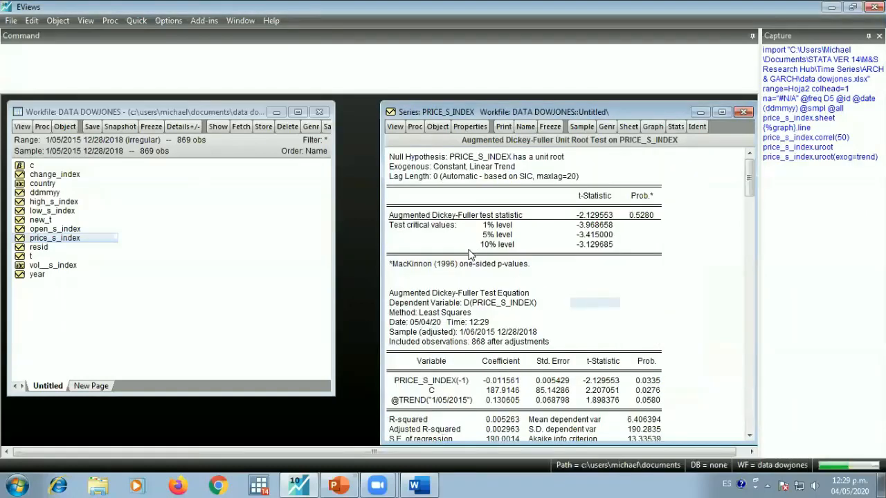
Check the null hypothesis and the test statistic's probability in the trend-and-intercept output.
click(408, 158)
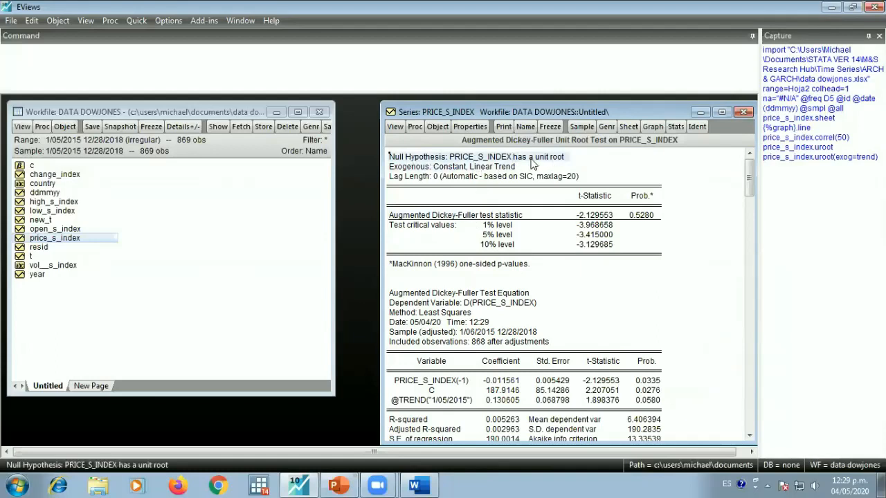
click(642, 217)
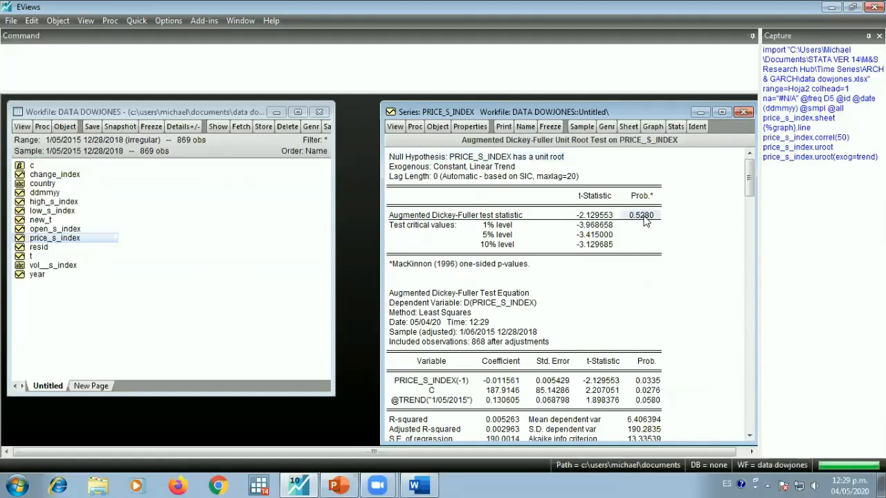
click(415, 159)
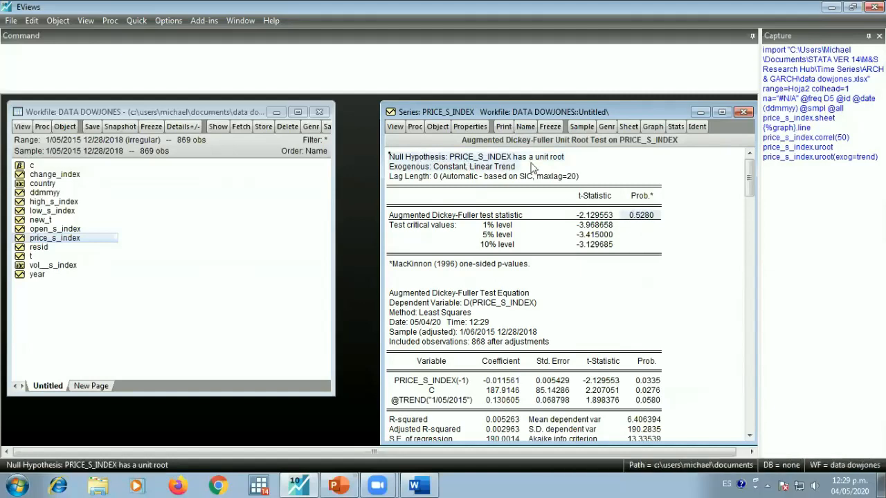
Copy the complete trend-and-intercept test output with numbers as displayed and paste it into the Word document below the first table.
click(417, 166)
drag(416, 158, 622, 443)
right_click(569, 320)
click(595, 325)
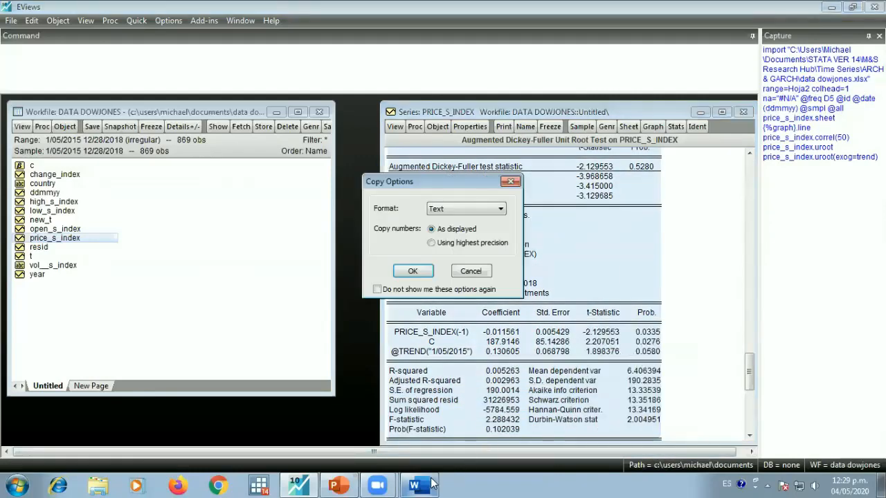
click(412, 272)
click(415, 485)
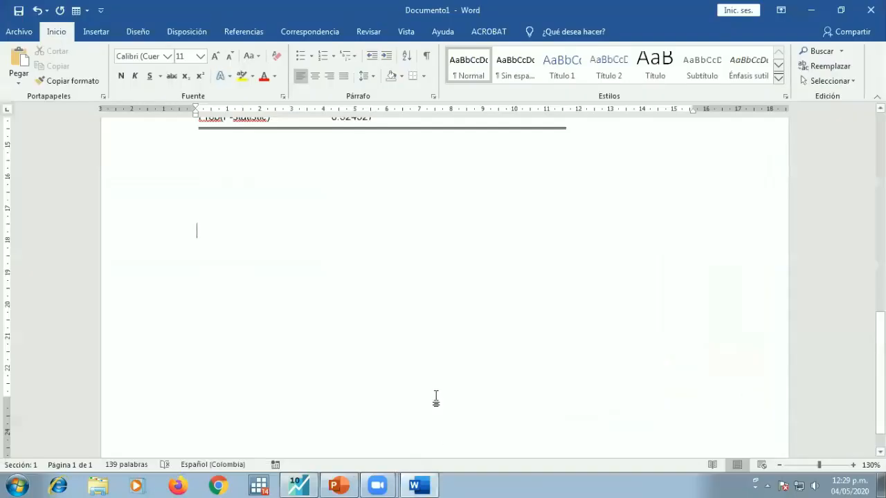
Copy the conclusion heading above the second test table and change its ending to "intercept - trend form".
scroll(423, 348, up, 20)
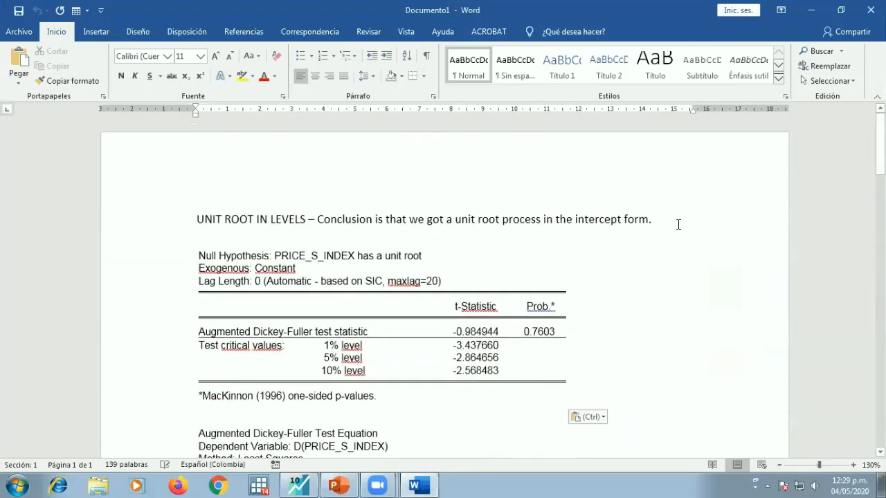
drag(678, 223, 122, 221)
scroll(352, 307, down, 10)
click(351, 307)
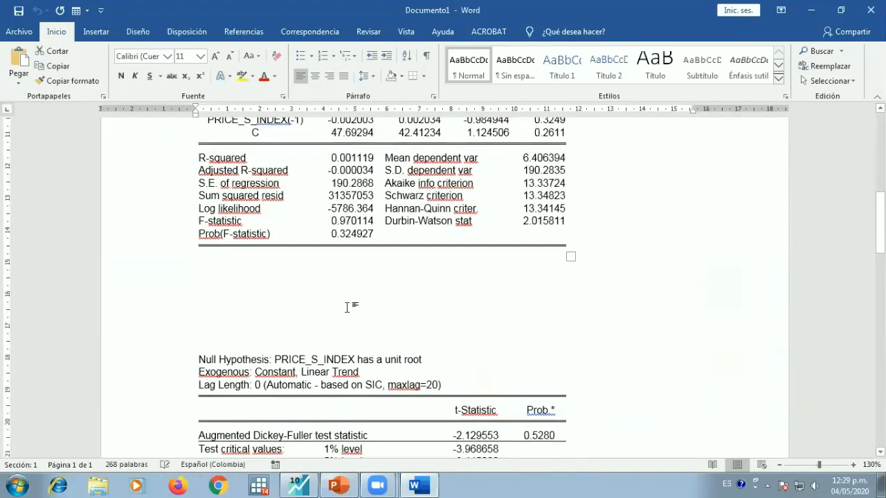
key(ctrl+v)
key(Delete)
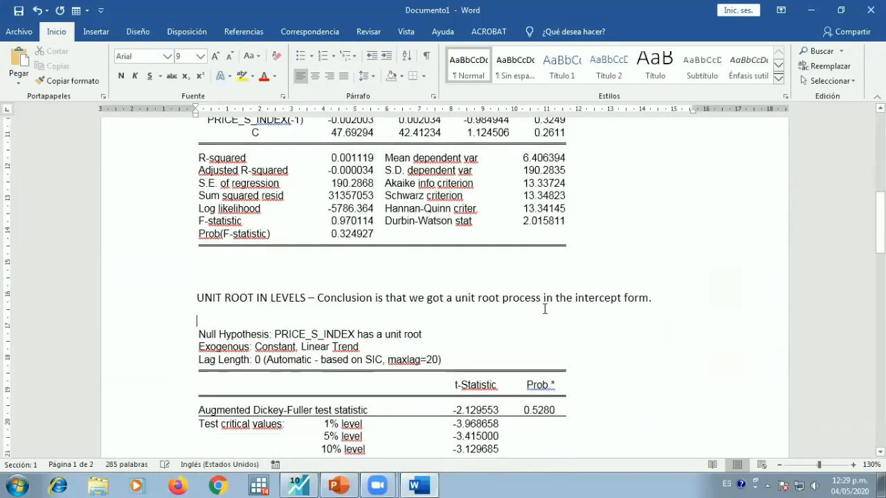
click(622, 298)
text(- trend)
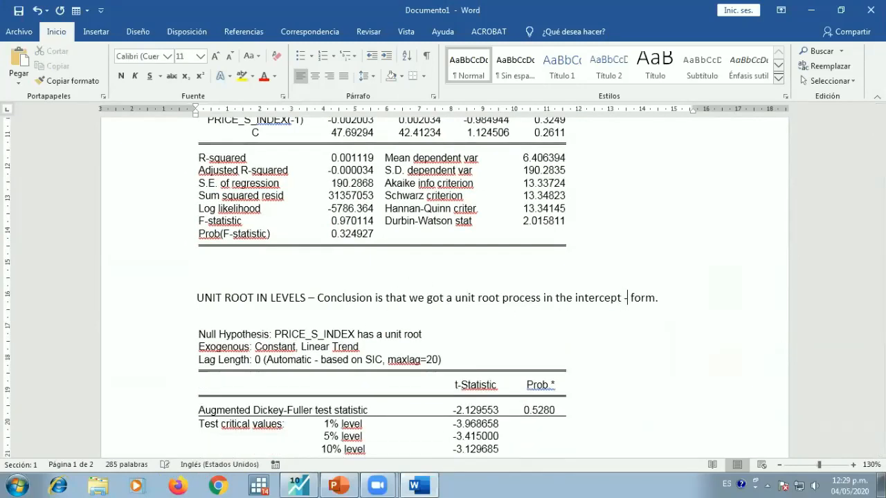
Look over the pasted trend-and-intercept output in the document and return to the price_s_index test window in EViews.
scroll(523, 317, down, 12)
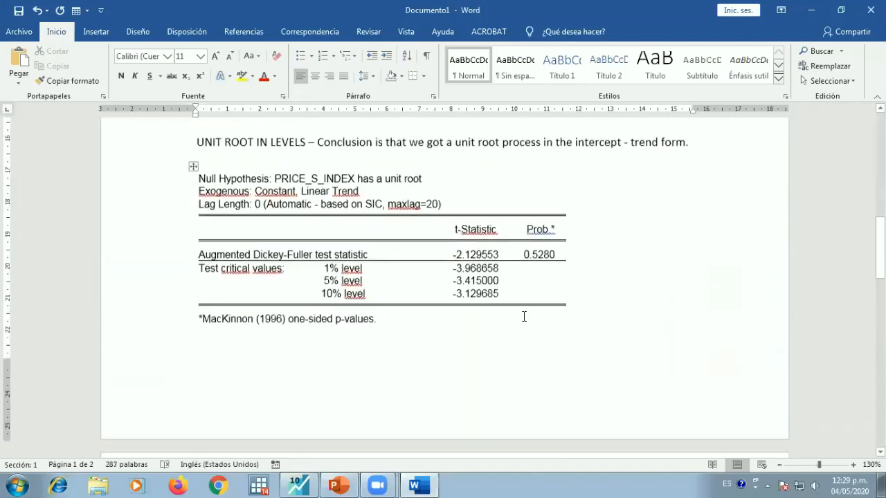
scroll(561, 316, down, 7)
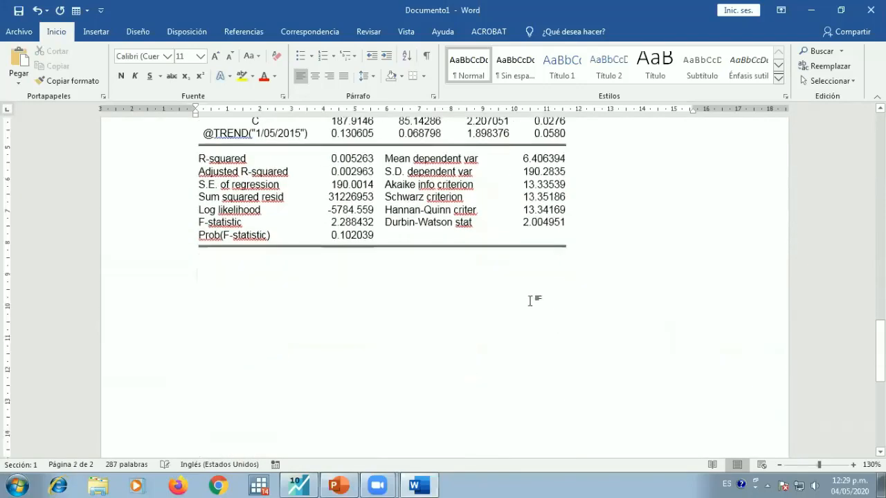
scroll(530, 296, up, 7)
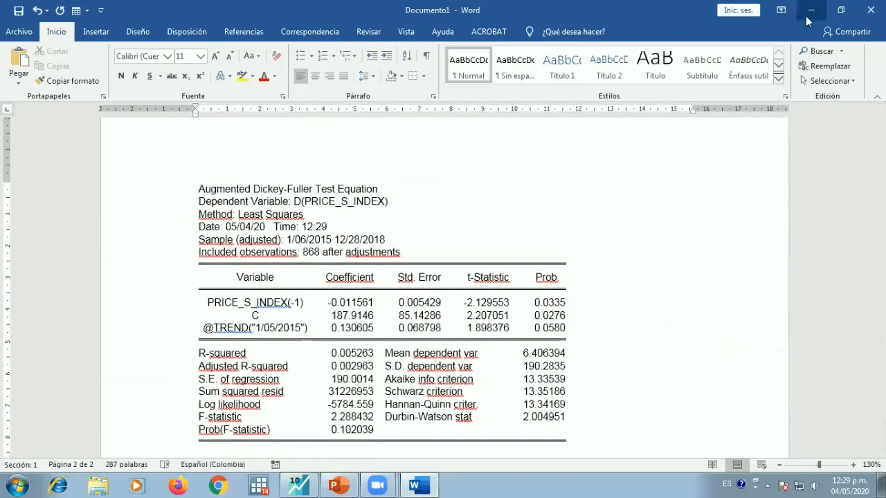
click(810, 10)
click(616, 274)
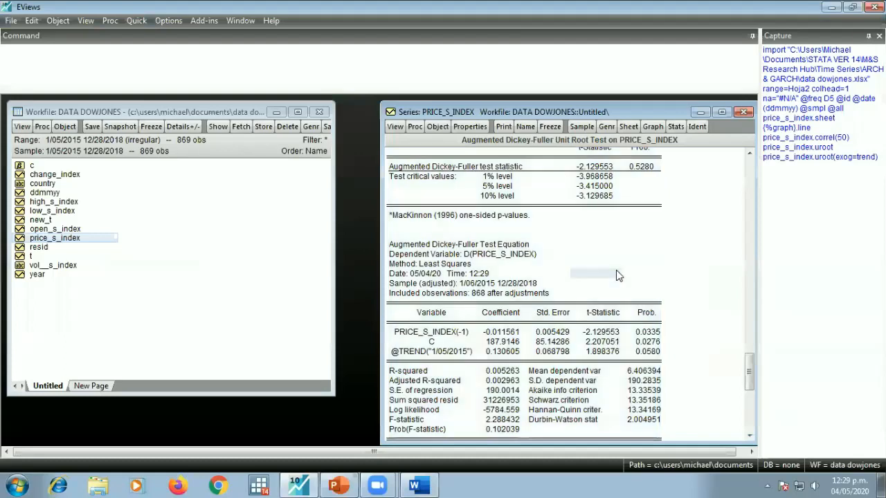
click(545, 286)
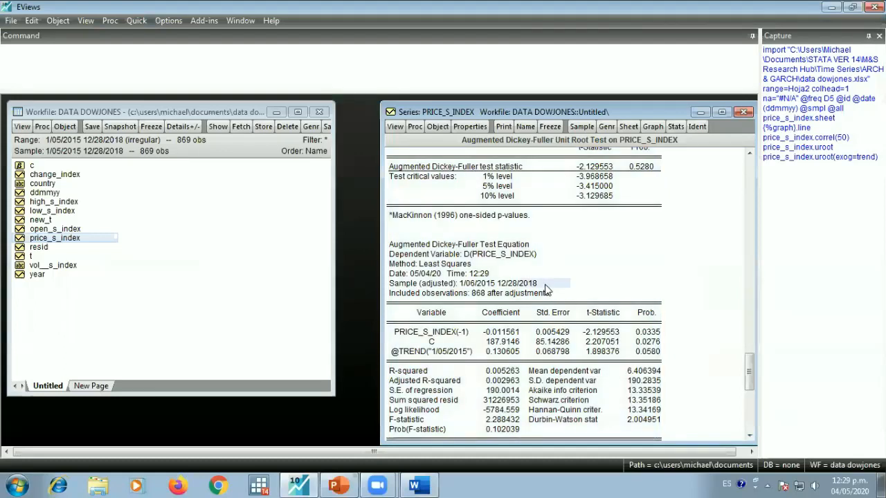